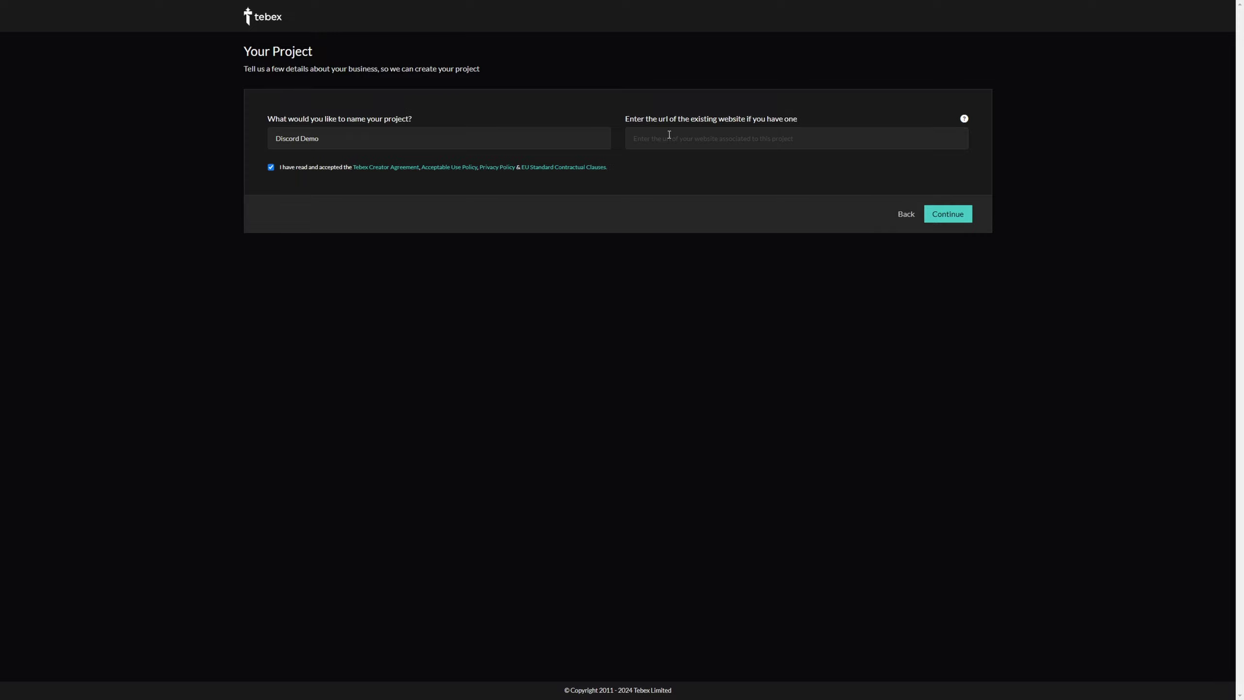
Step: Create the project and bring up Discord's authorization page for adding the Tebex bot
left_click(938, 216)
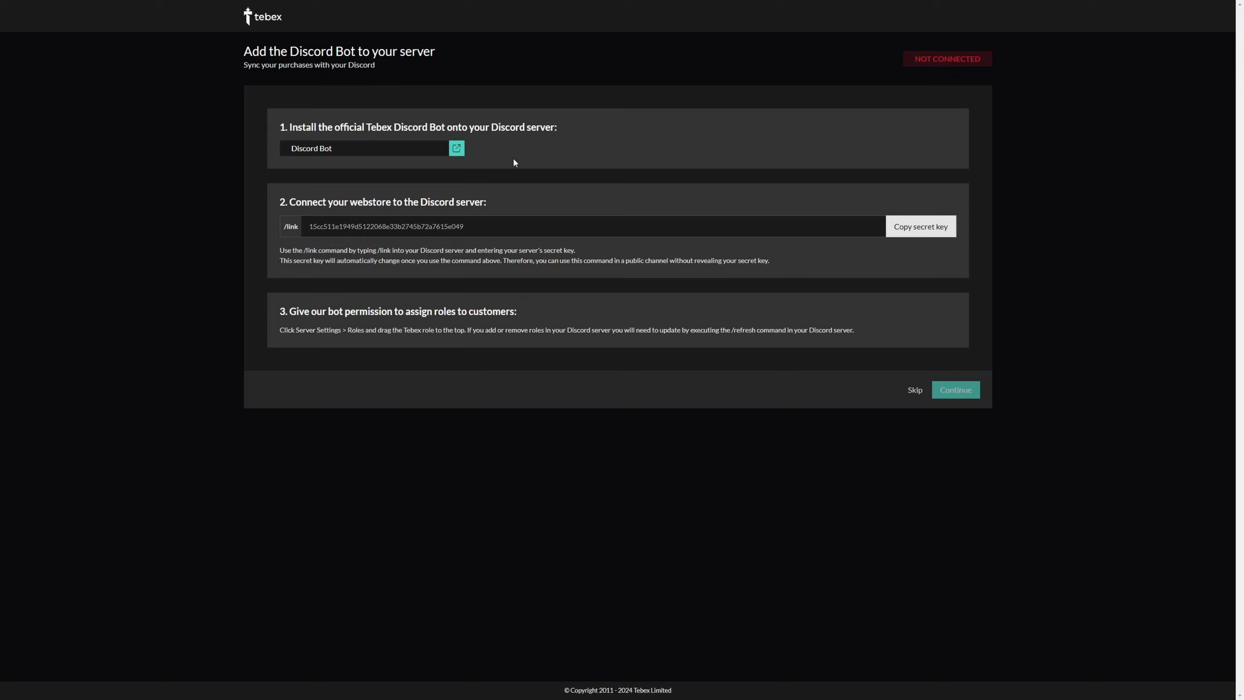
left_click(457, 149)
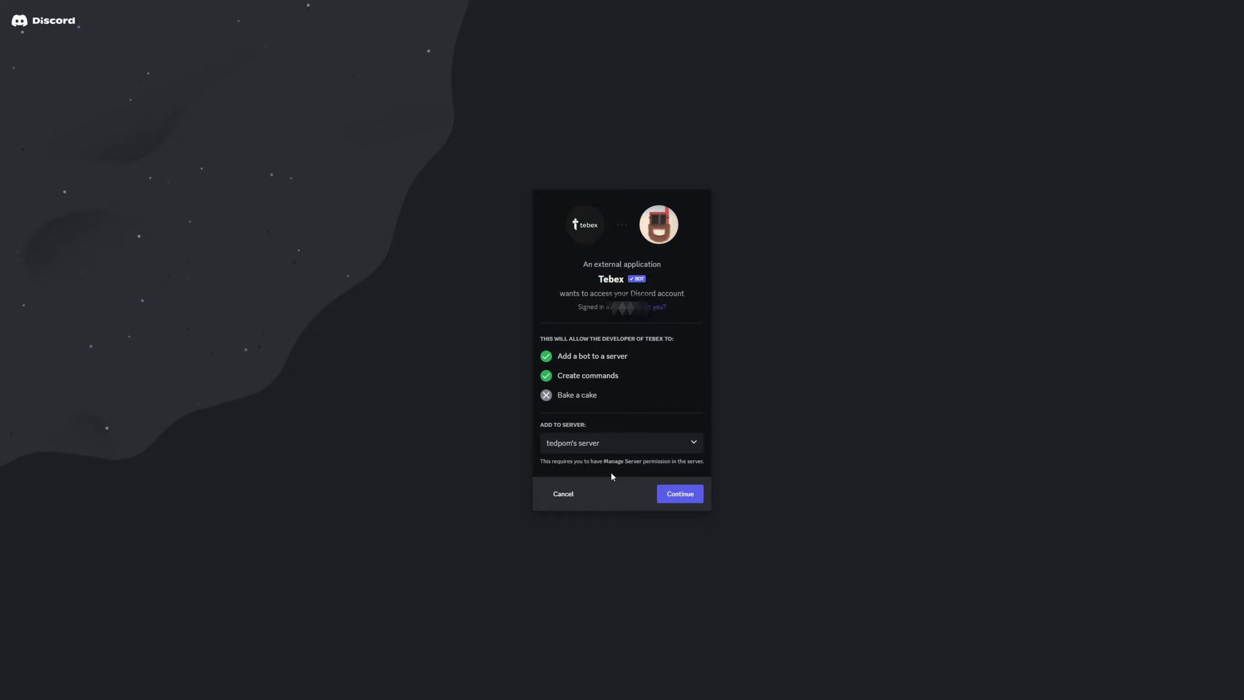
Step: Authorize the Tebex bot with its requested permissions, pass the hCaptcha, and go to the server
left_click(679, 495)
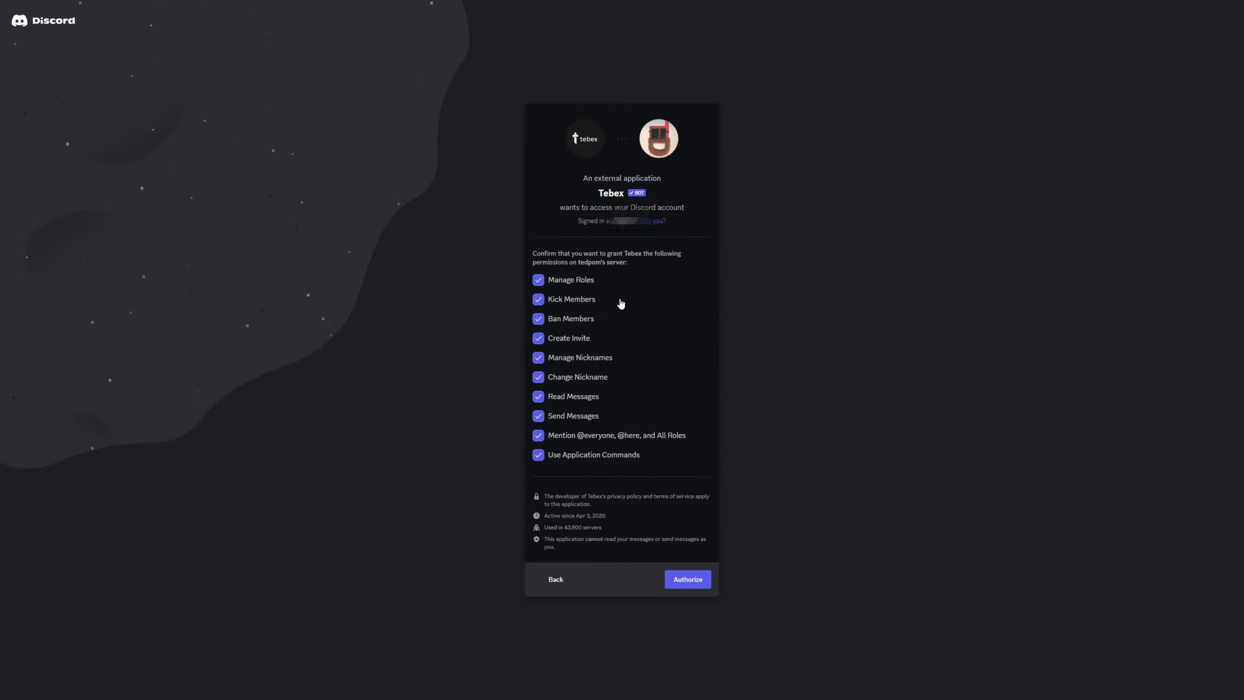
left_click(687, 582)
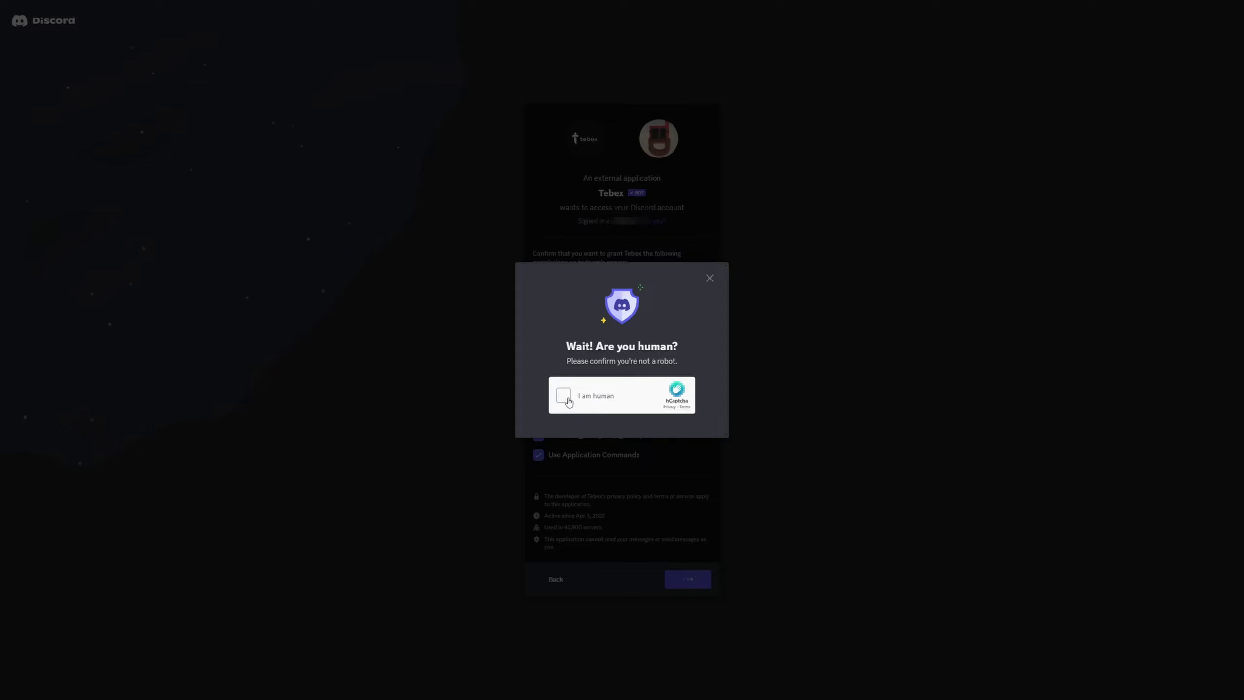
left_click(564, 396)
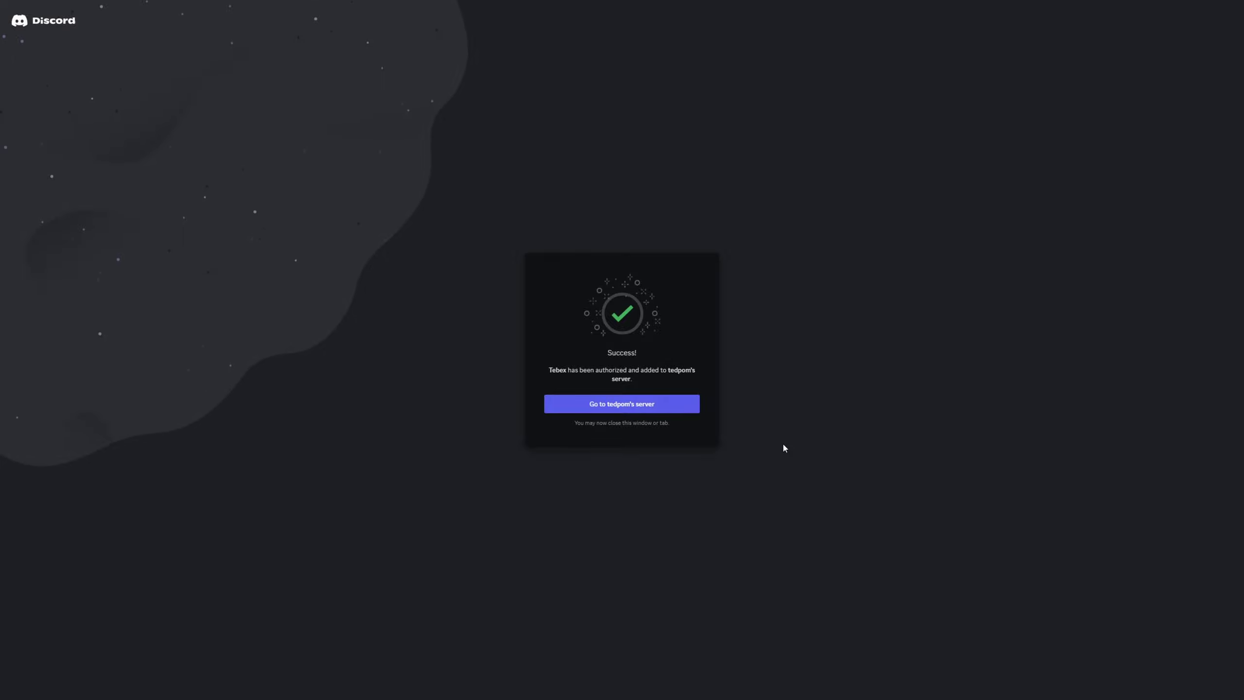
left_click(674, 406)
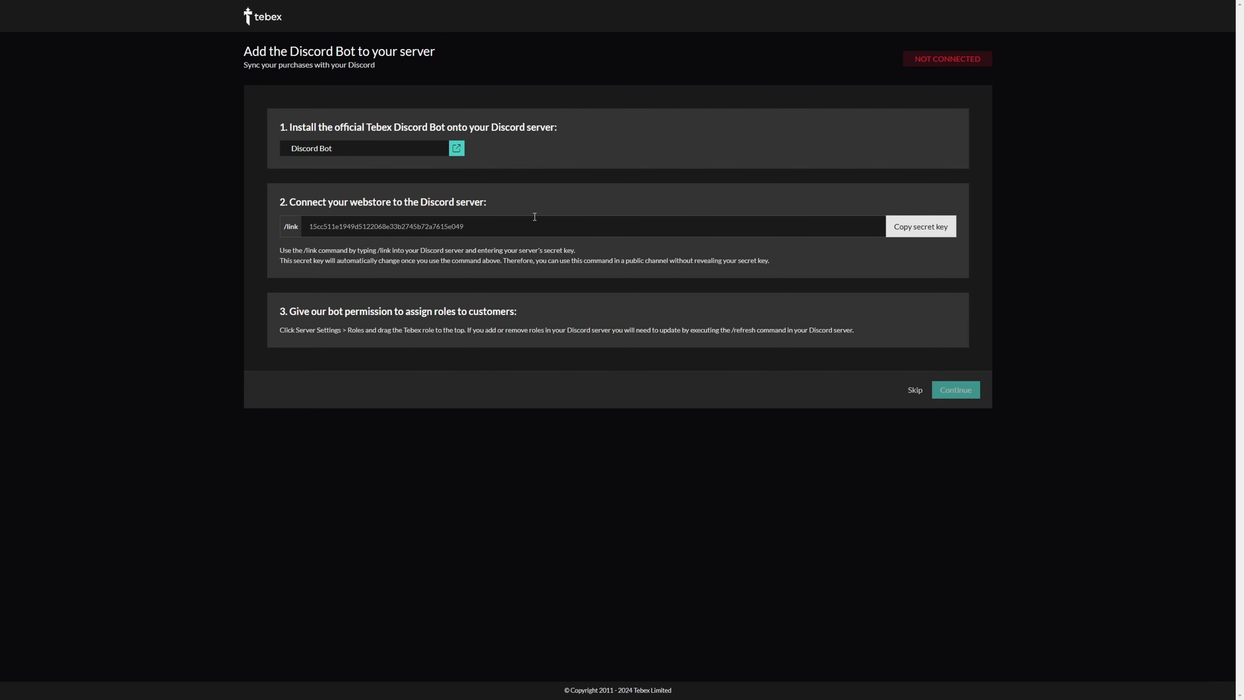
Step: Copy the webstore's secret key from step 2 of the Add the Discord Bot page
left_click(919, 231)
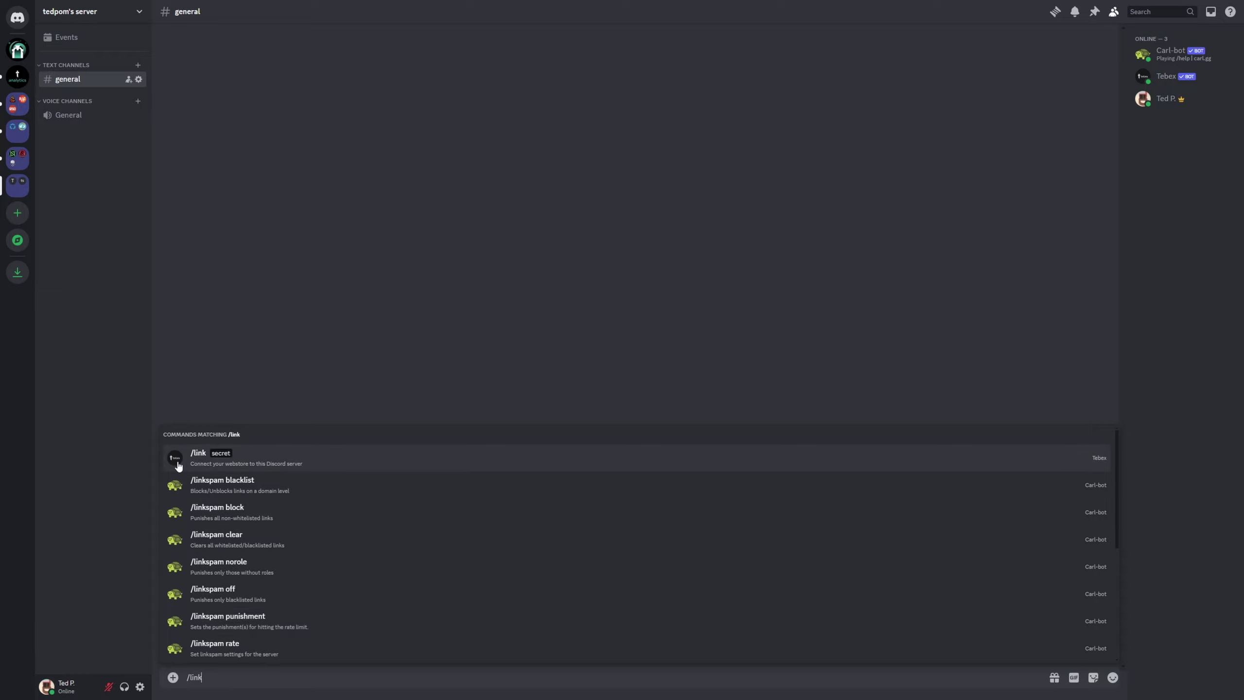
Step: Run /link in #general with the pasted secret key to connect the Discord Demo webstore
left_click(209, 461)
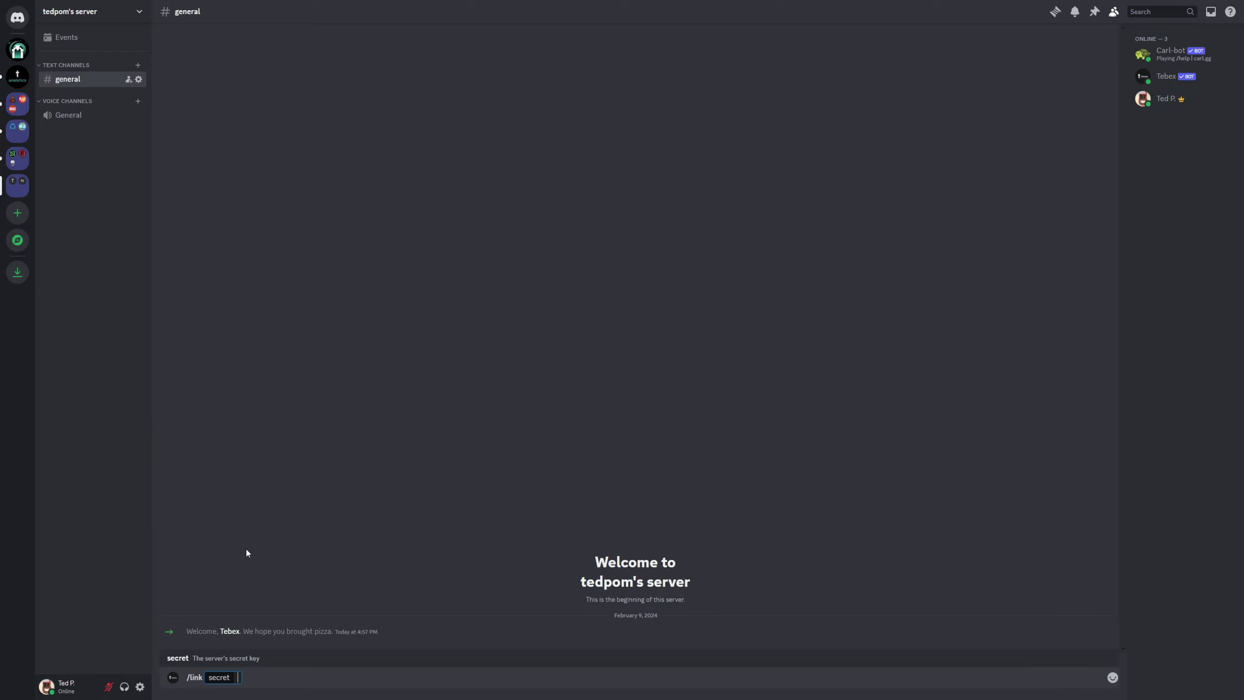
key("ctrl+v")
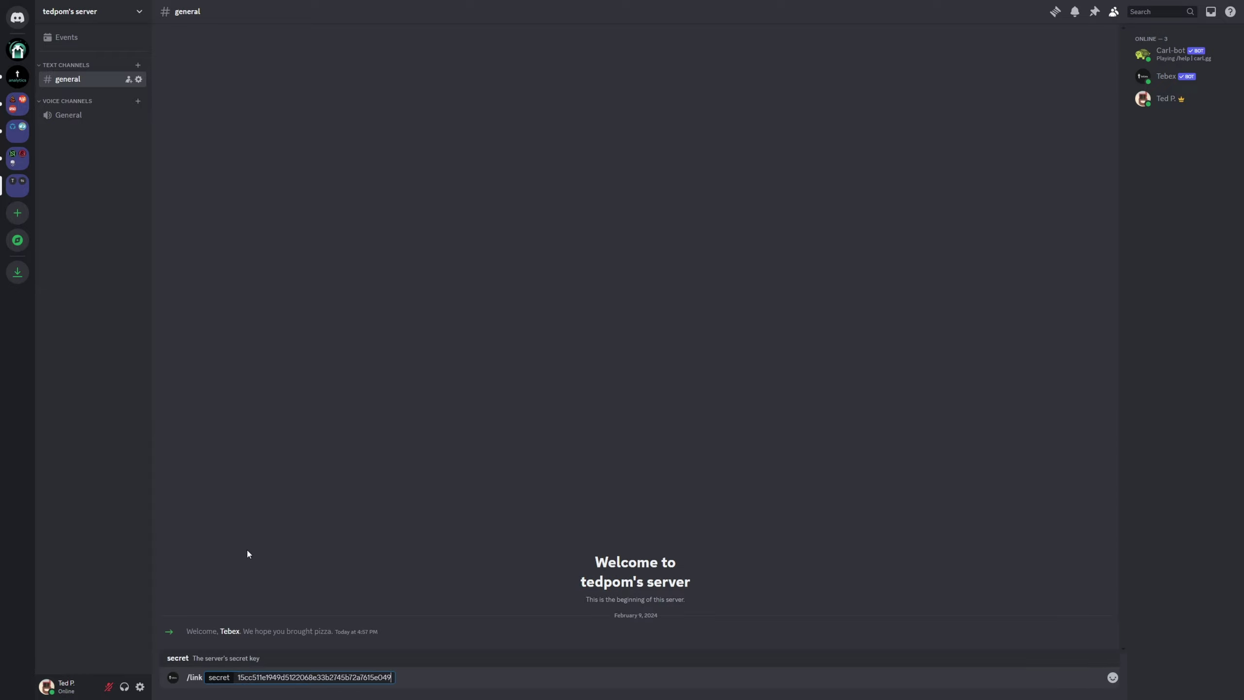
key("Return")
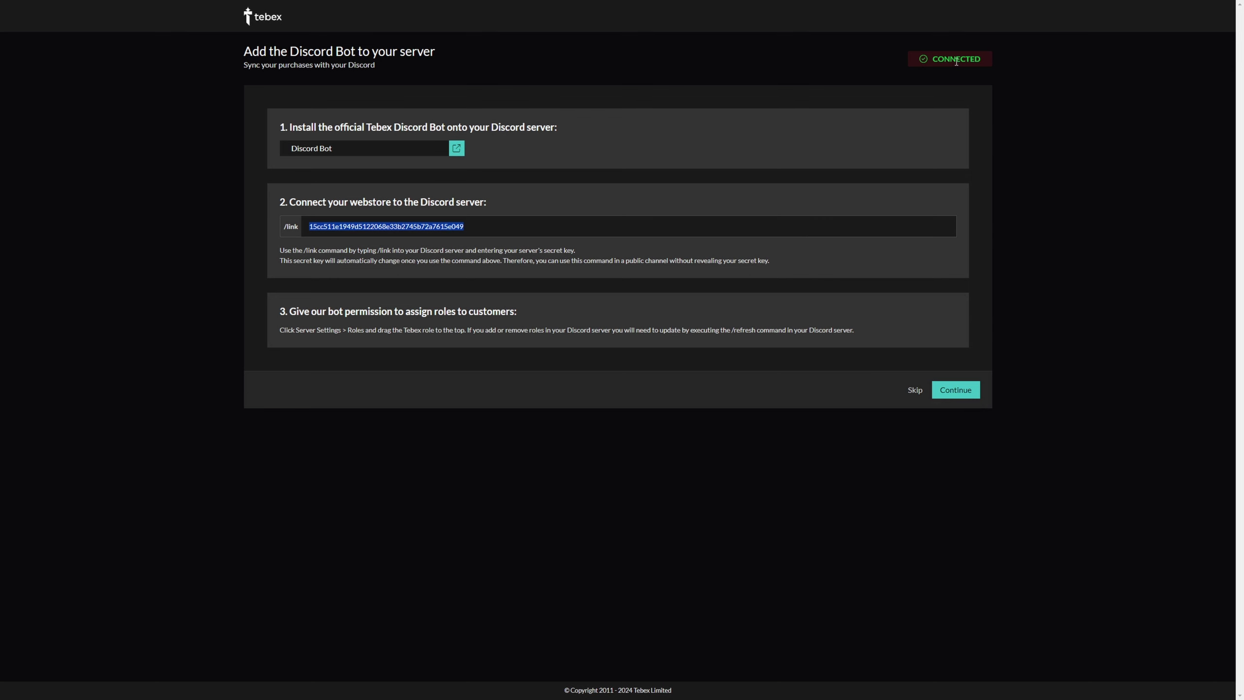
key("ctrl+c")
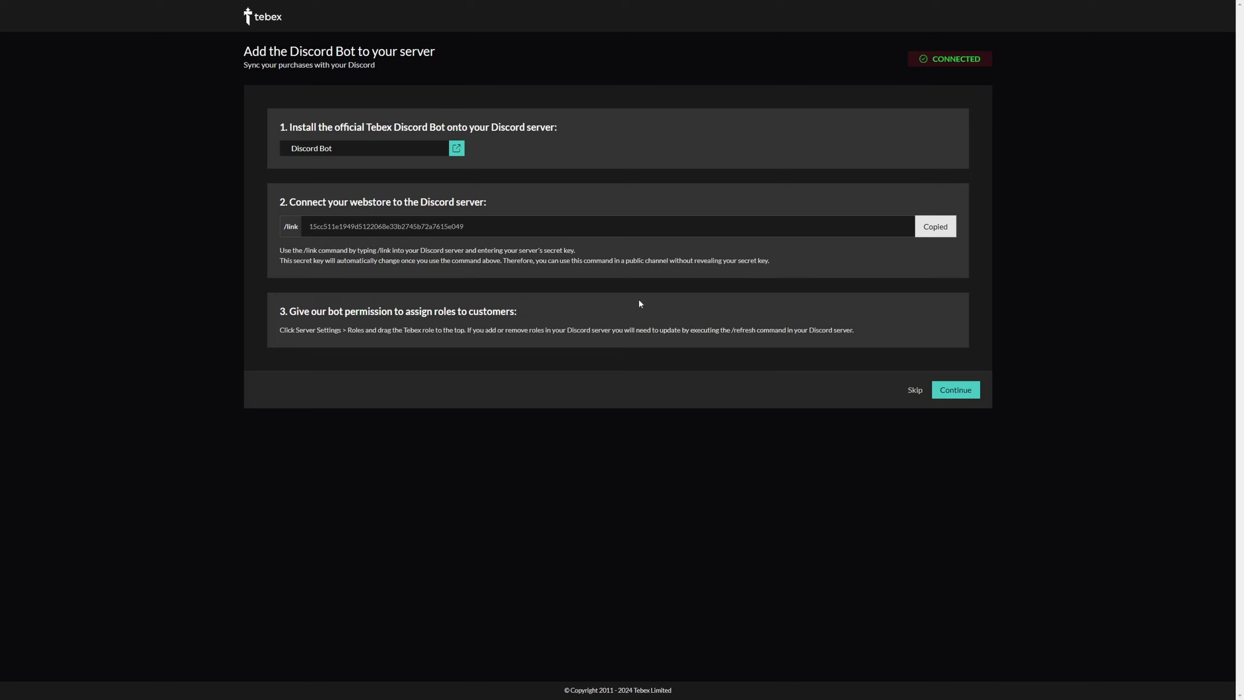
Step: In Server Settings > Roles, drag the Tebex role above carl-bot and save the order
left_click(139, 12)
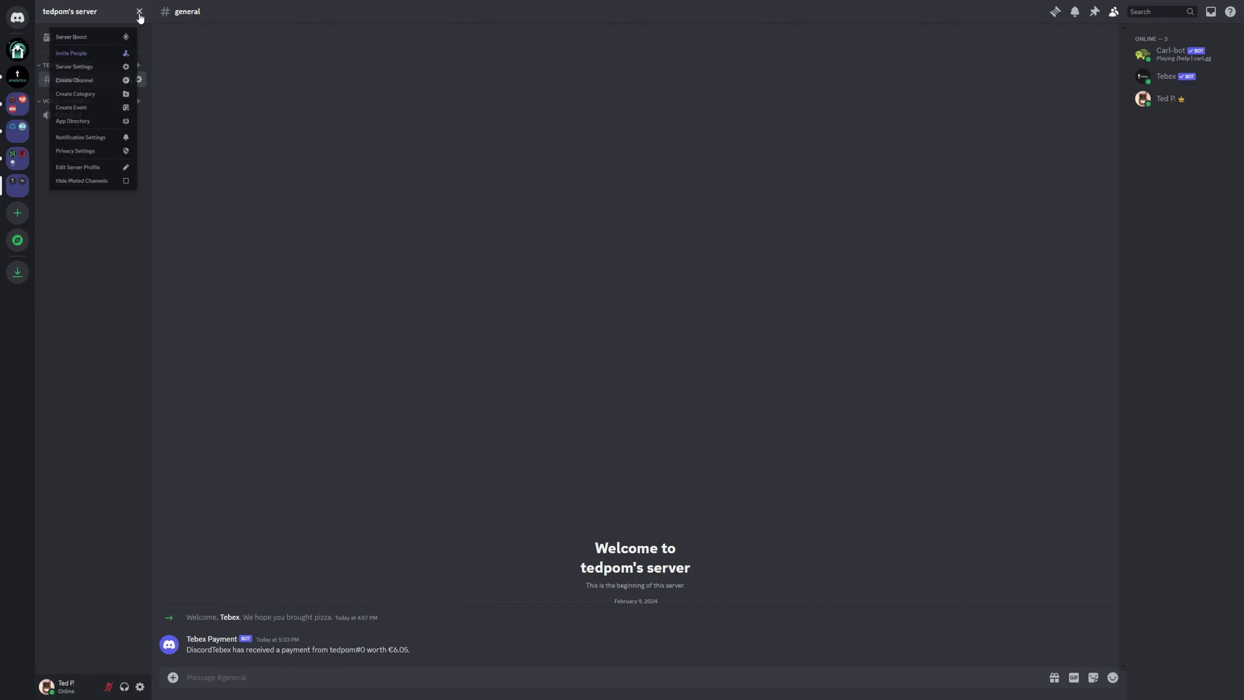
left_click(105, 78)
left_click(392, 63)
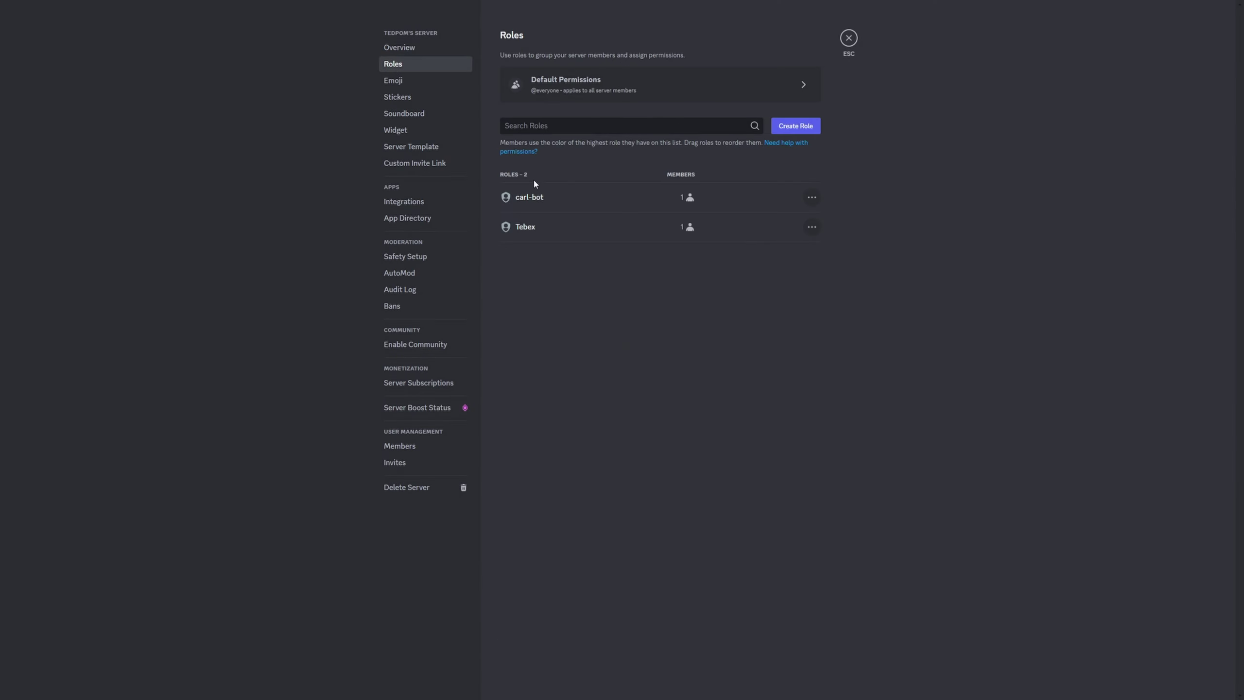
left_click_drag(493, 227, 494, 198)
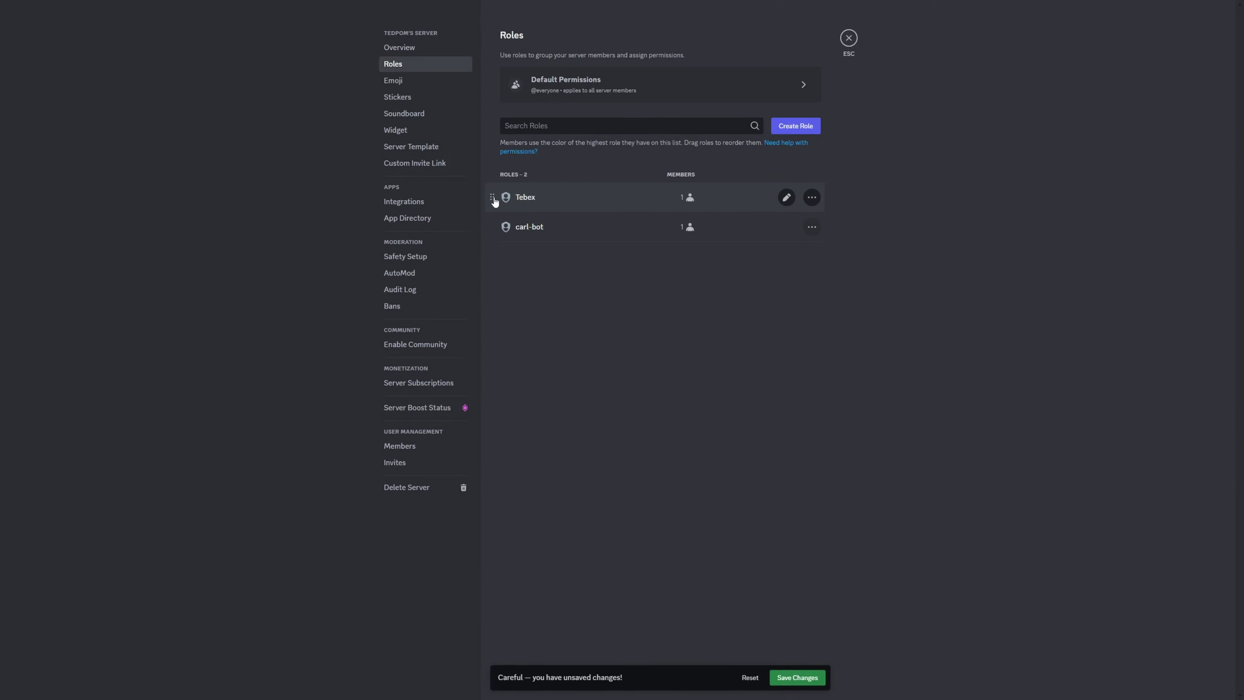
left_click(787, 678)
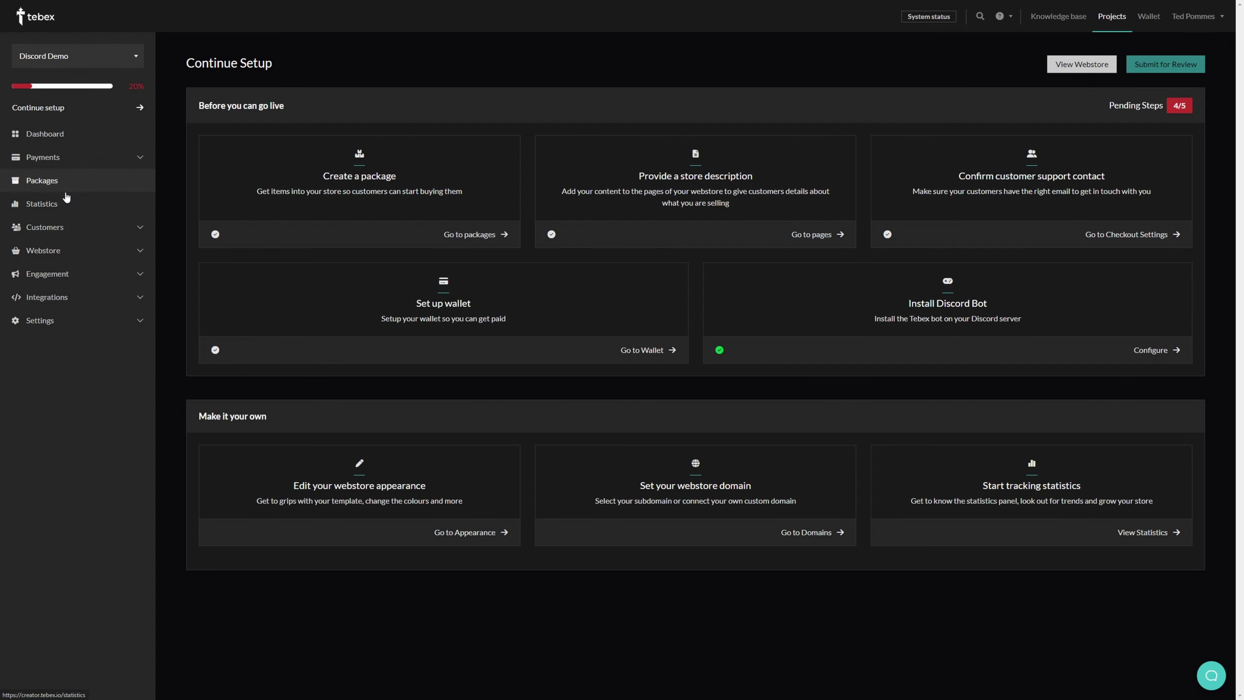
Step: Start a new package, review its Limits and Restrictions tabs, and add a Discord Actions deliverable
left_click(34, 182)
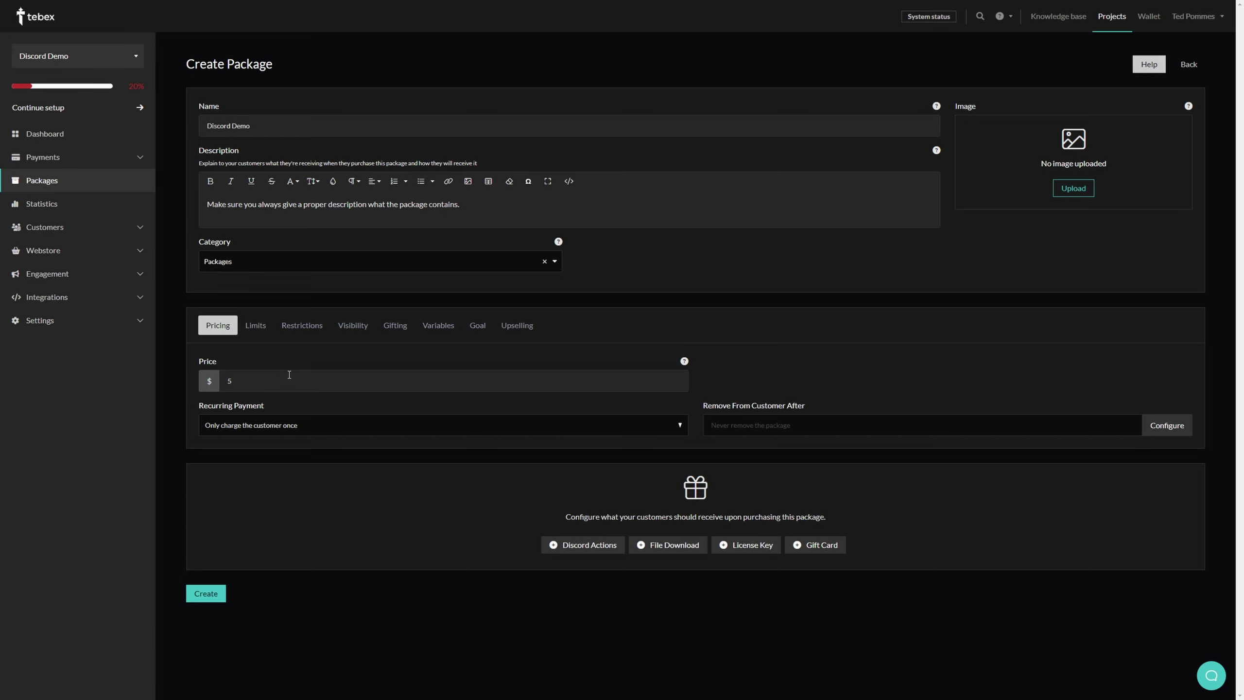
left_click(256, 326)
left_click(302, 326)
left_click(220, 326)
left_click(260, 327)
left_click(294, 327)
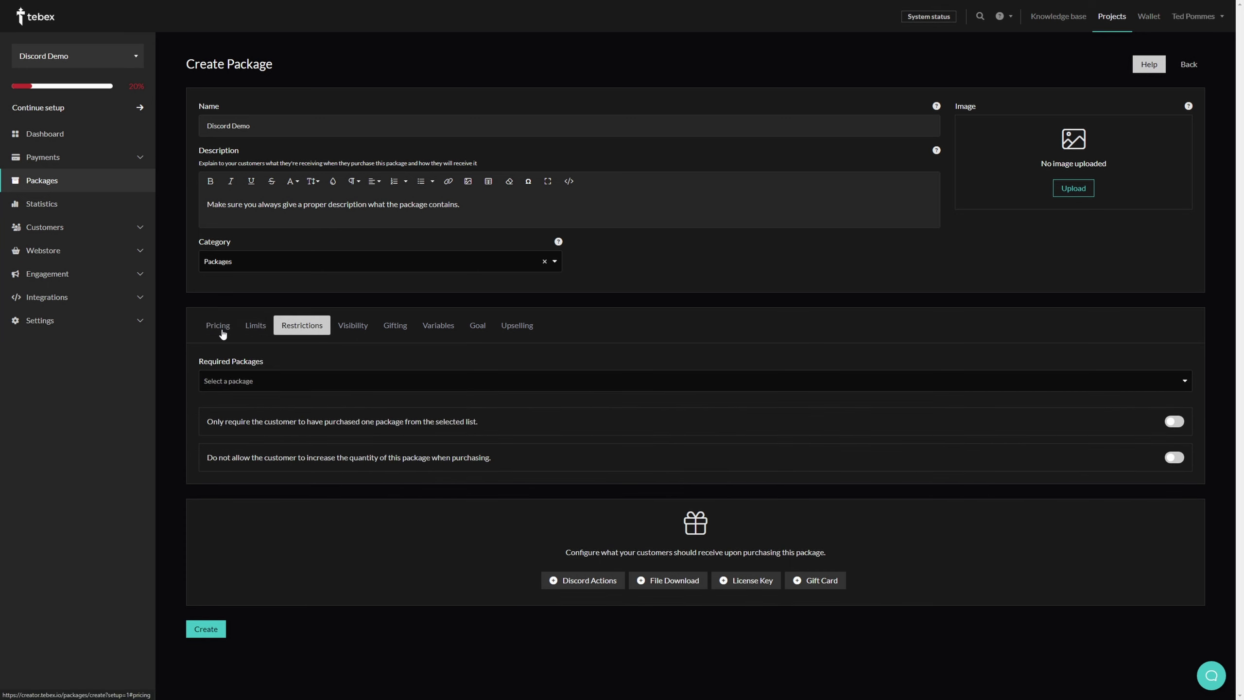
left_click(222, 328)
left_click(585, 543)
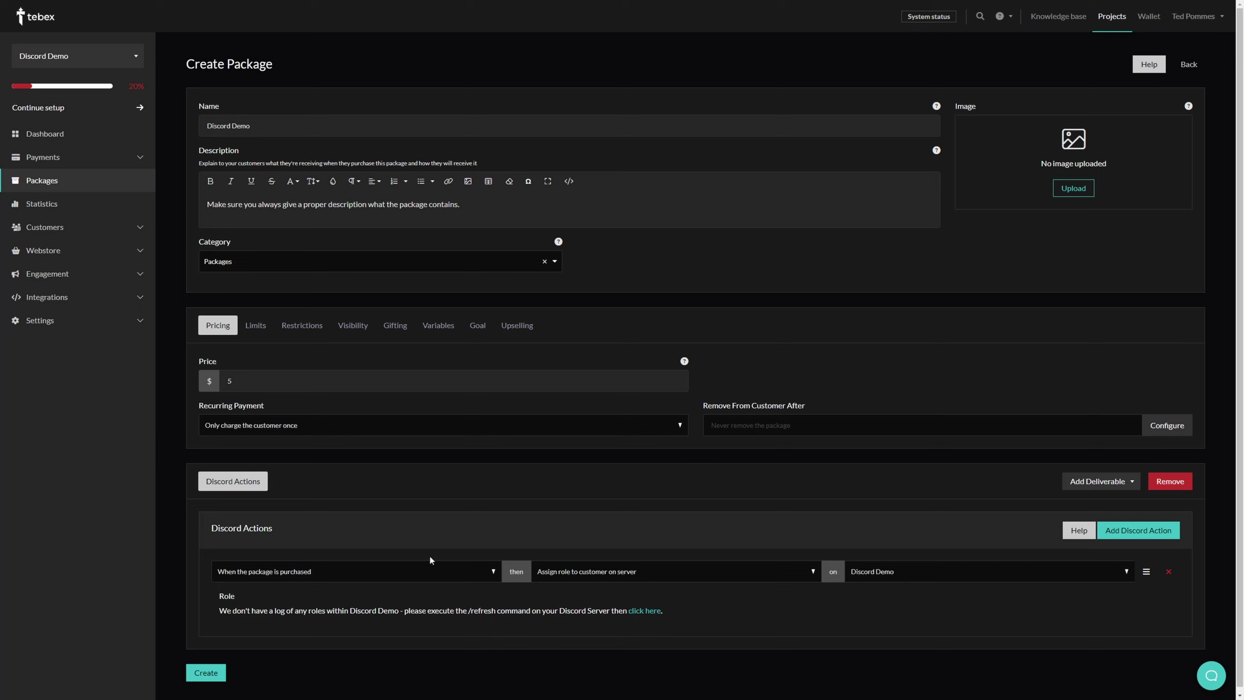
left_click(424, 570)
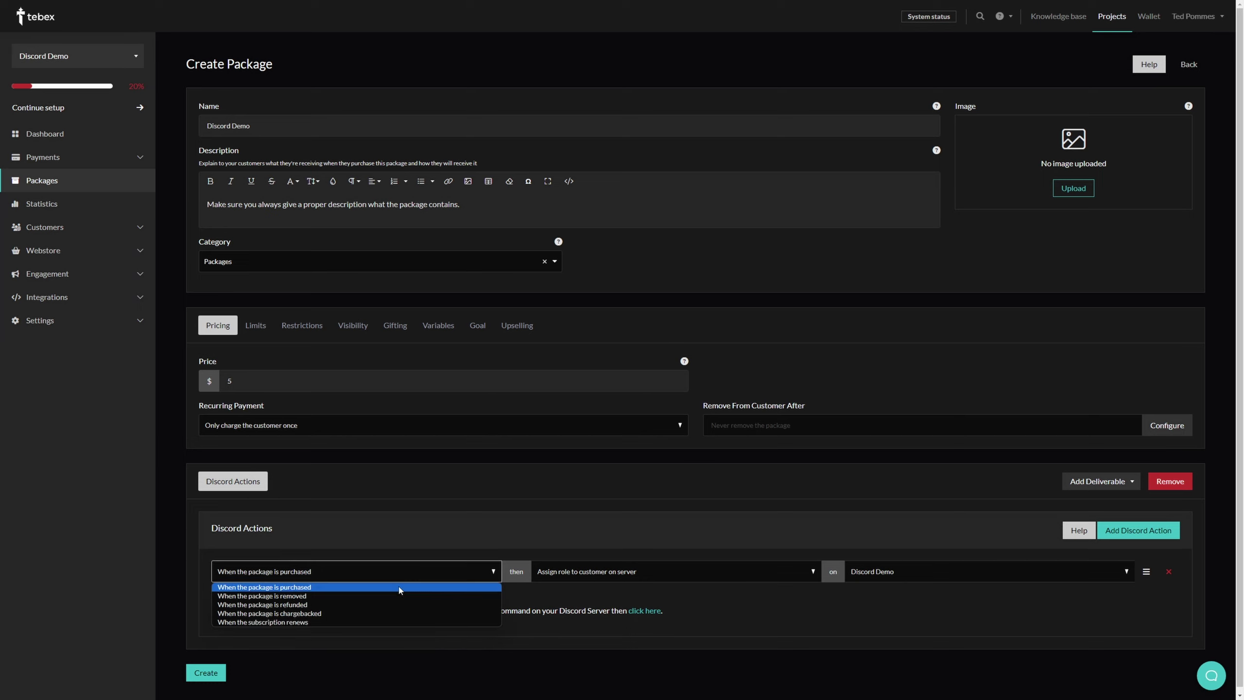
left_click(272, 588)
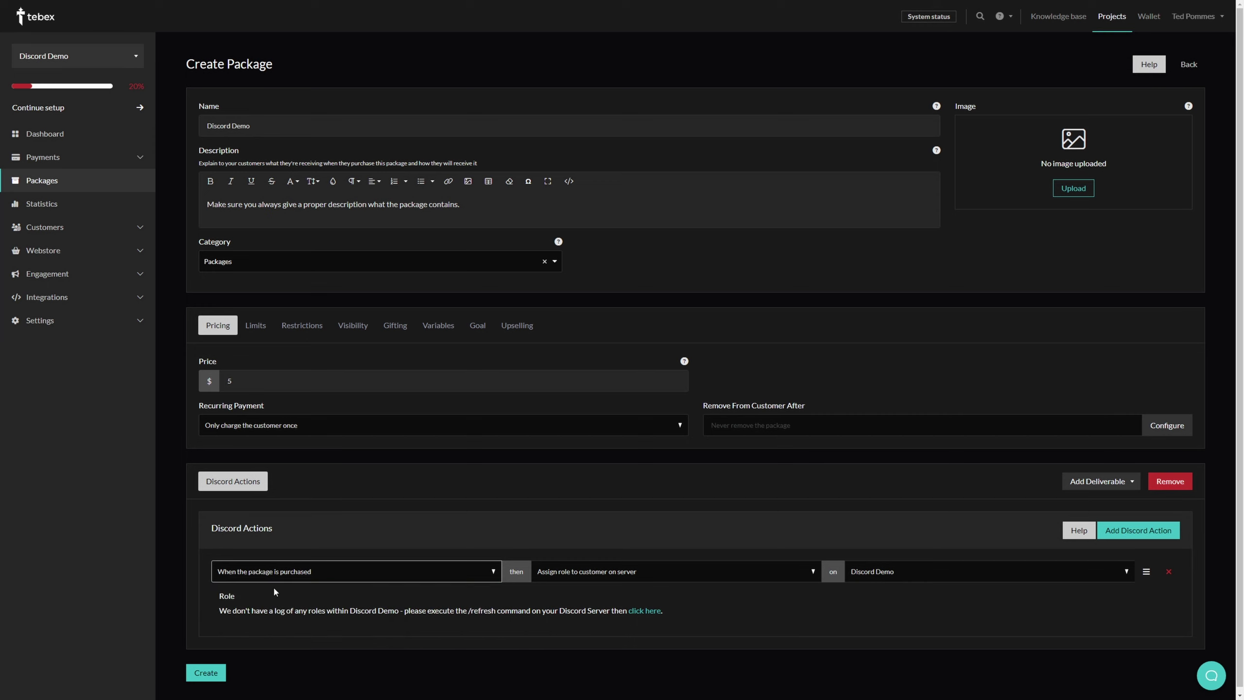
left_click(593, 573)
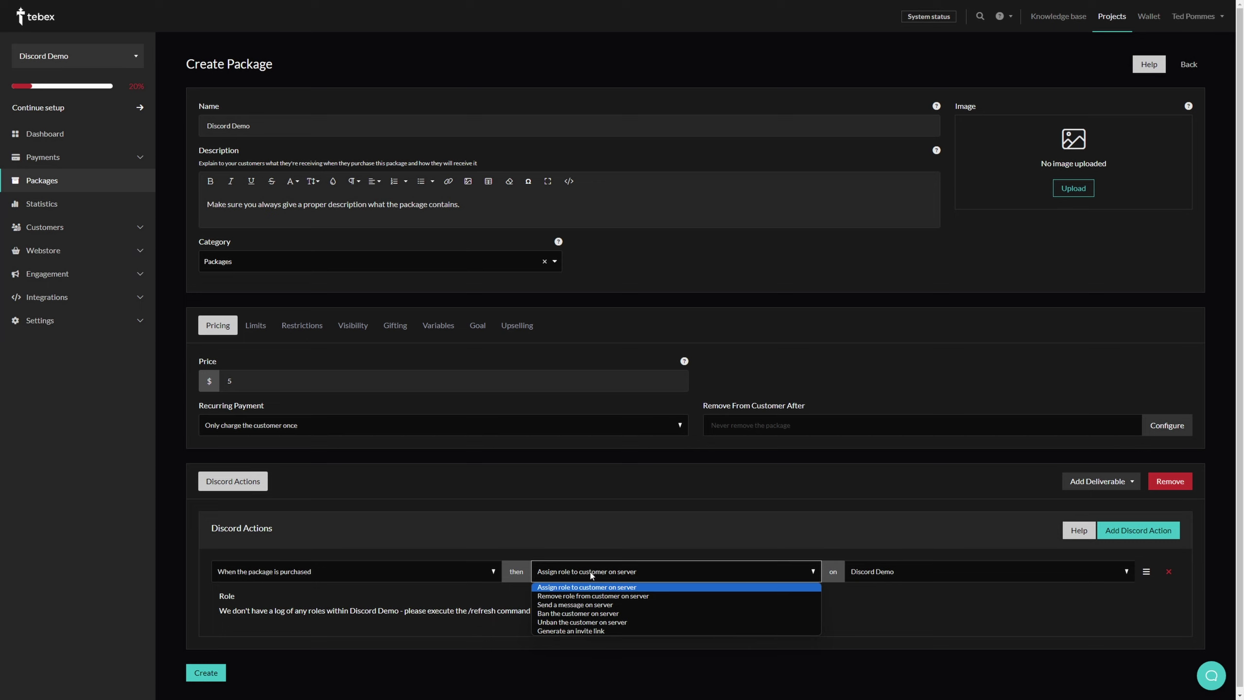
left_click(553, 573)
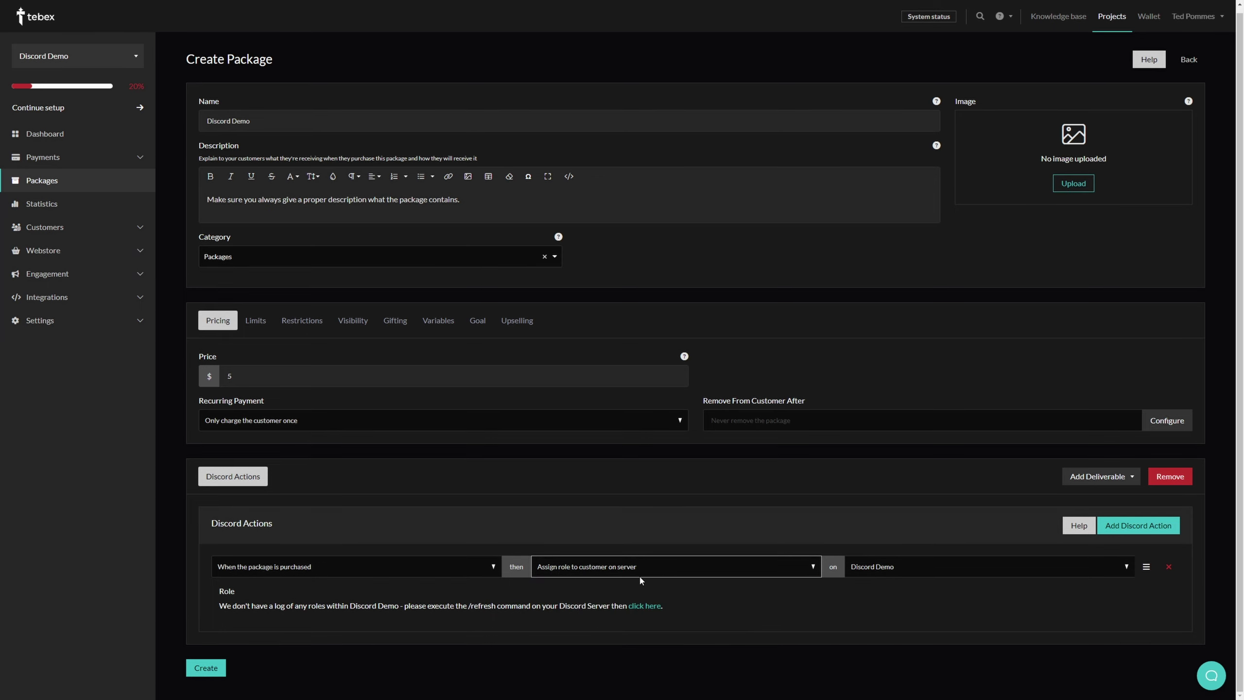
left_click(877, 569)
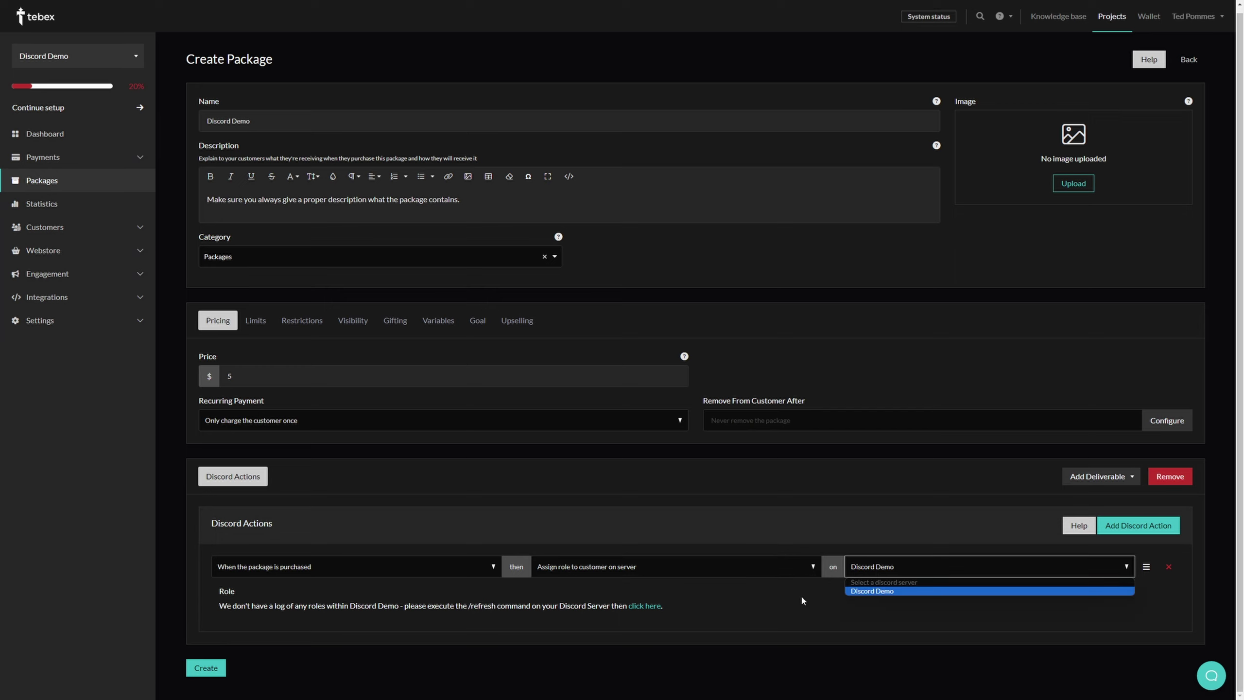
left_click(791, 596)
left_click(876, 569)
left_click(814, 588)
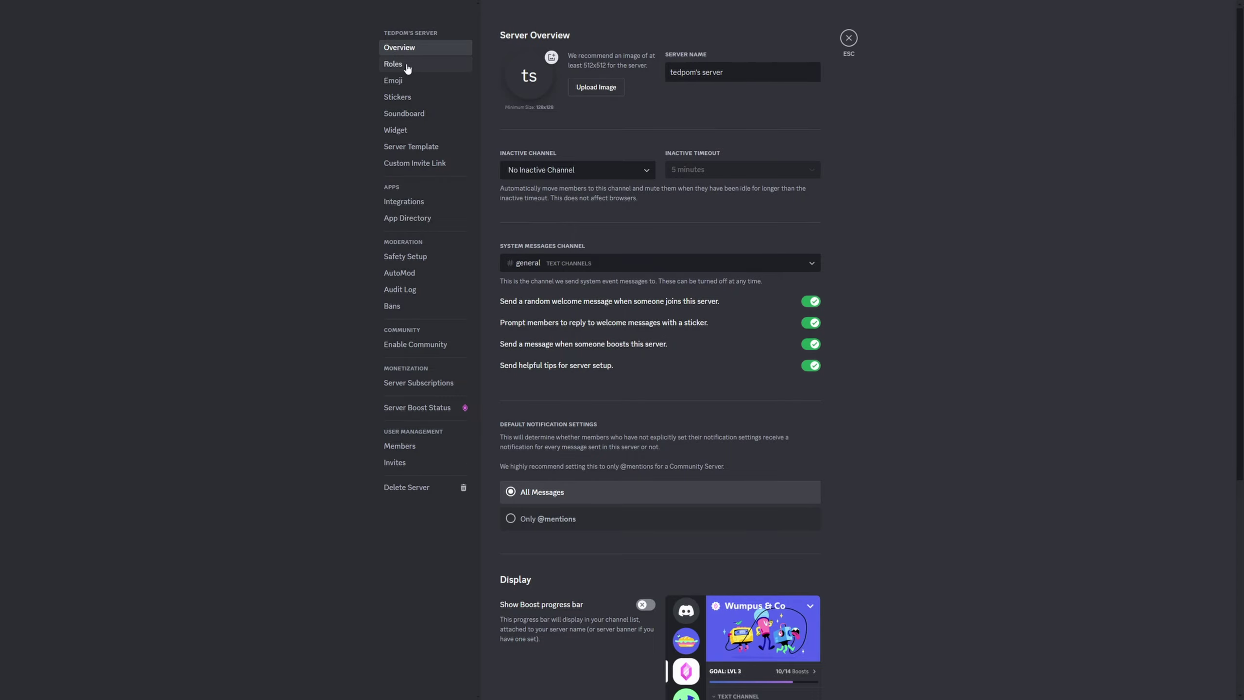
Step: Create an orange server role named VIP, then close the server settings
left_click(406, 64)
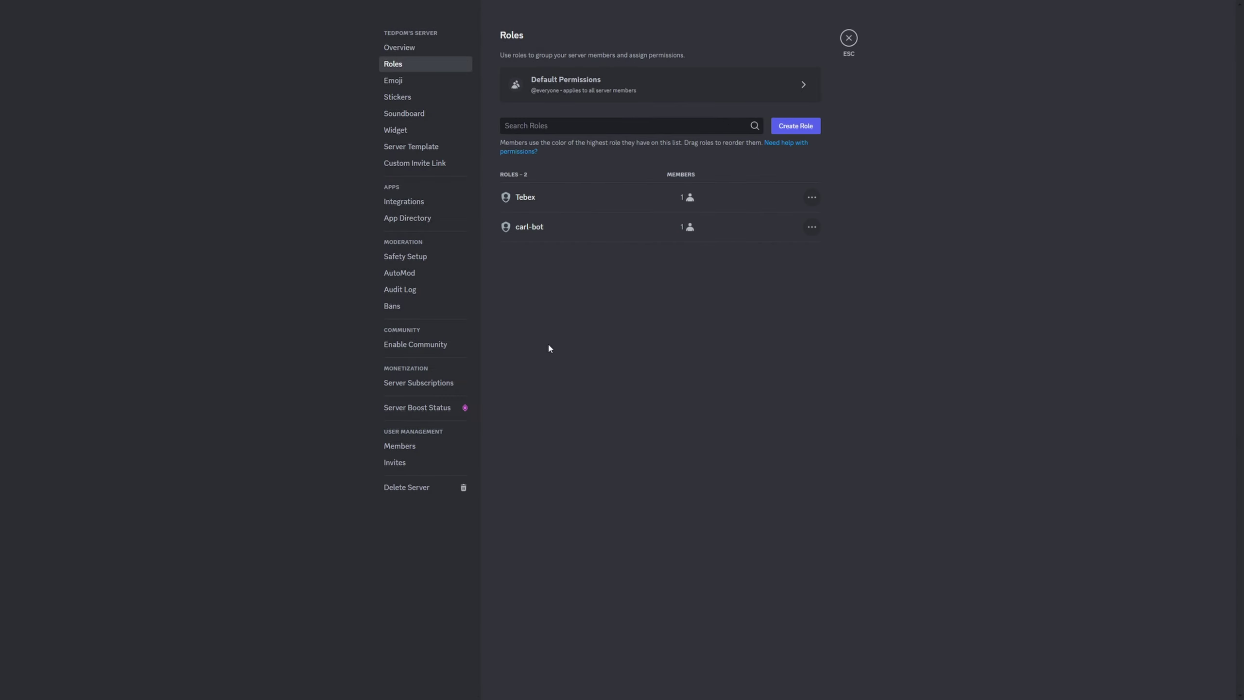
left_click(797, 127)
type("VIP")
left_click(771, 170)
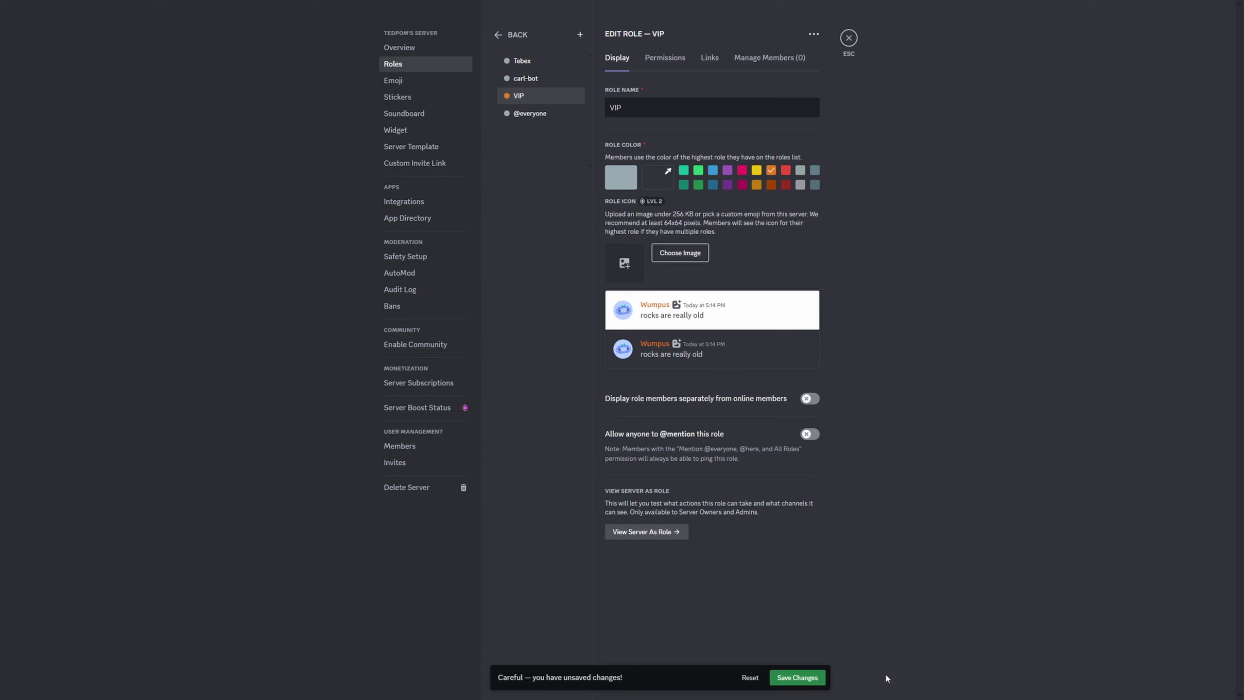
key("Escape")
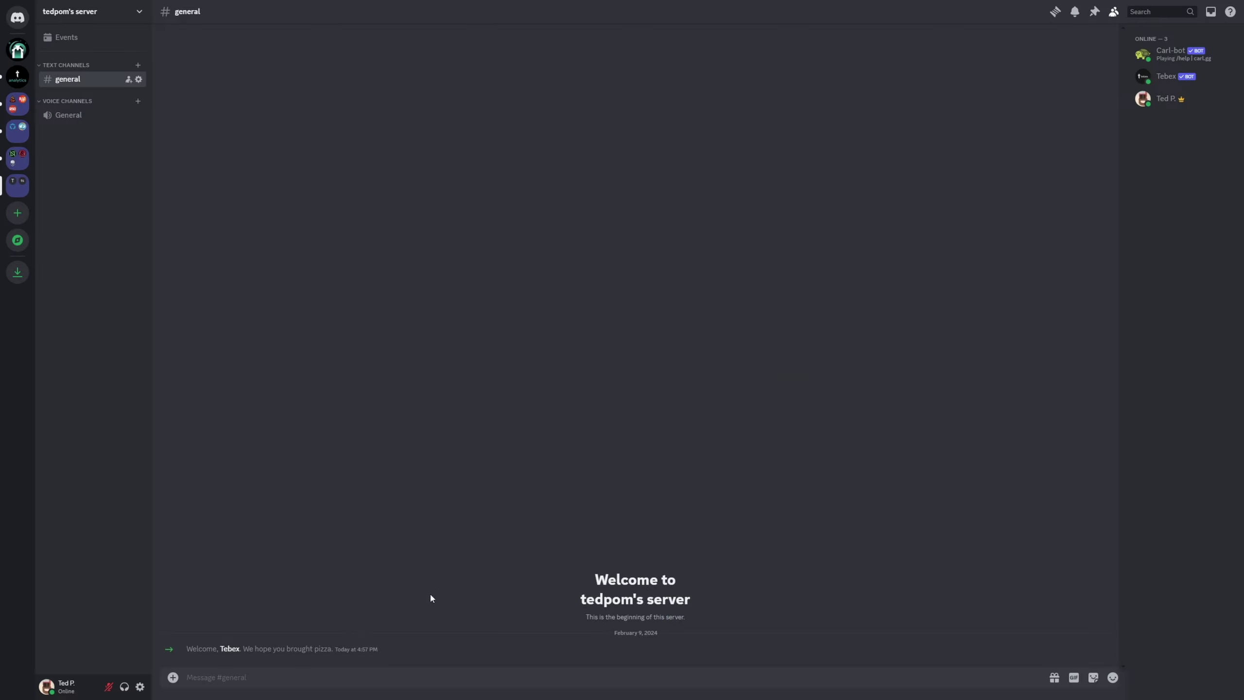
Step: Run Tebex's /refresh command in #general to push the server's roles and channels
type("/refres")
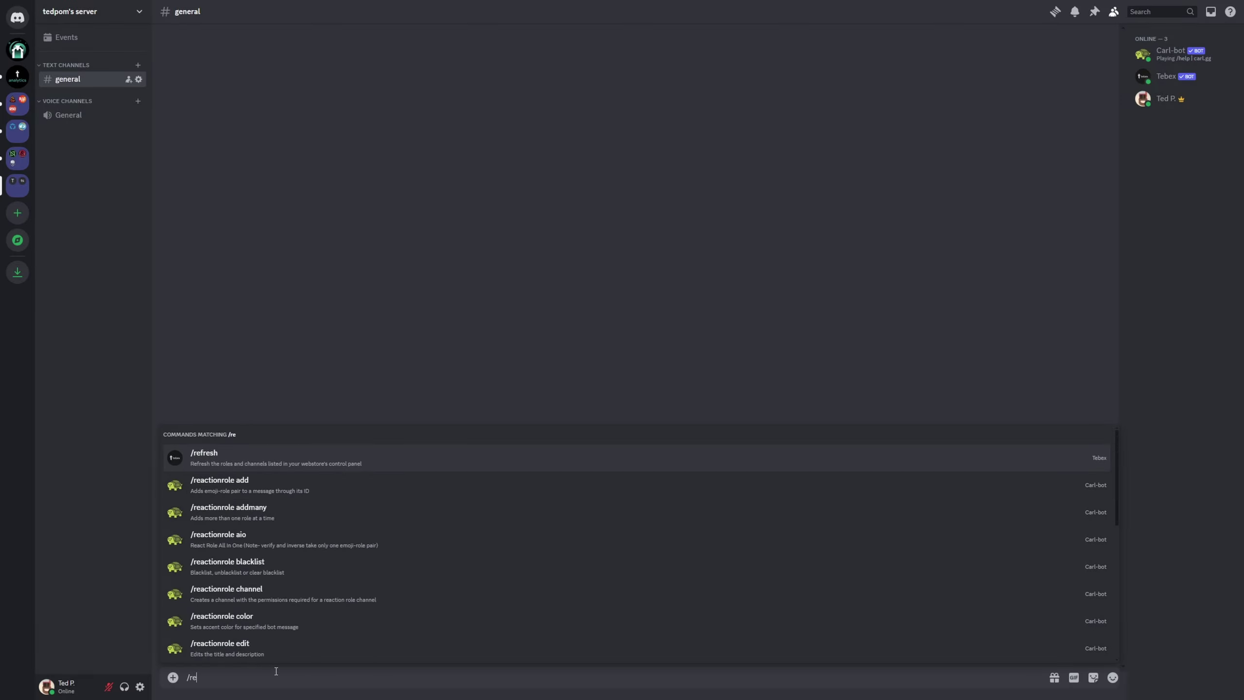
left_click(266, 642)
key("Return")
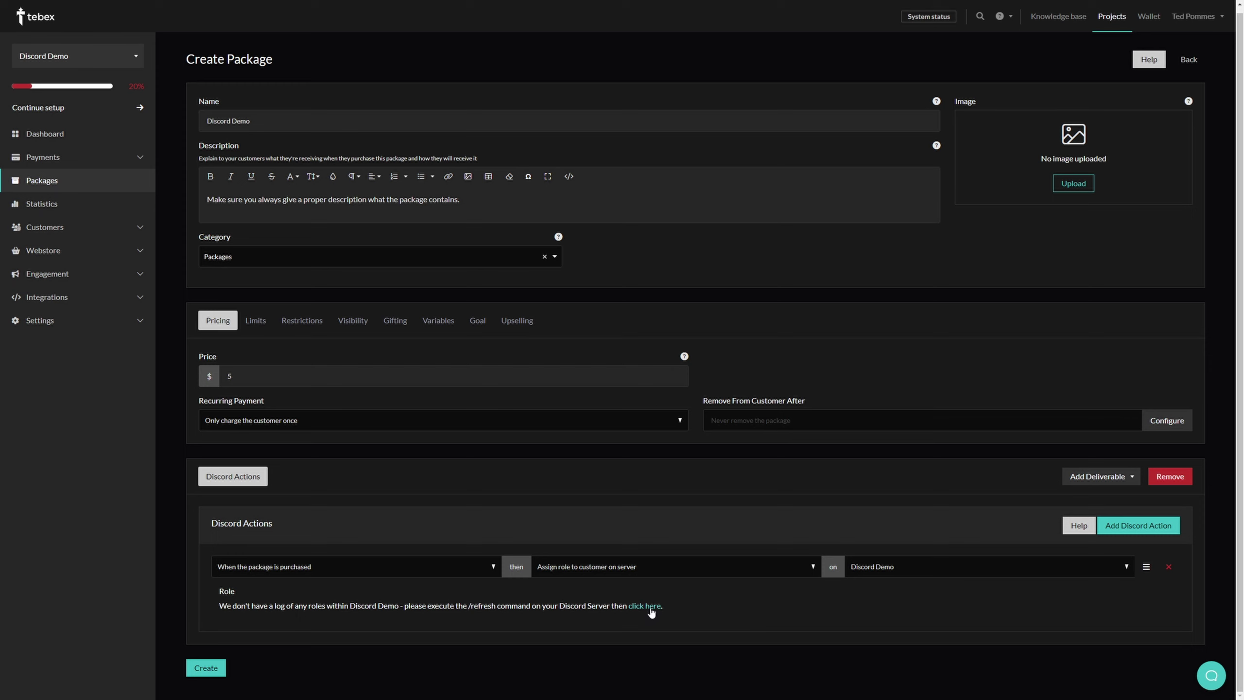
Step: Reload the server roles in the Discord action and choose VIP as the role to assign
left_click(644, 606)
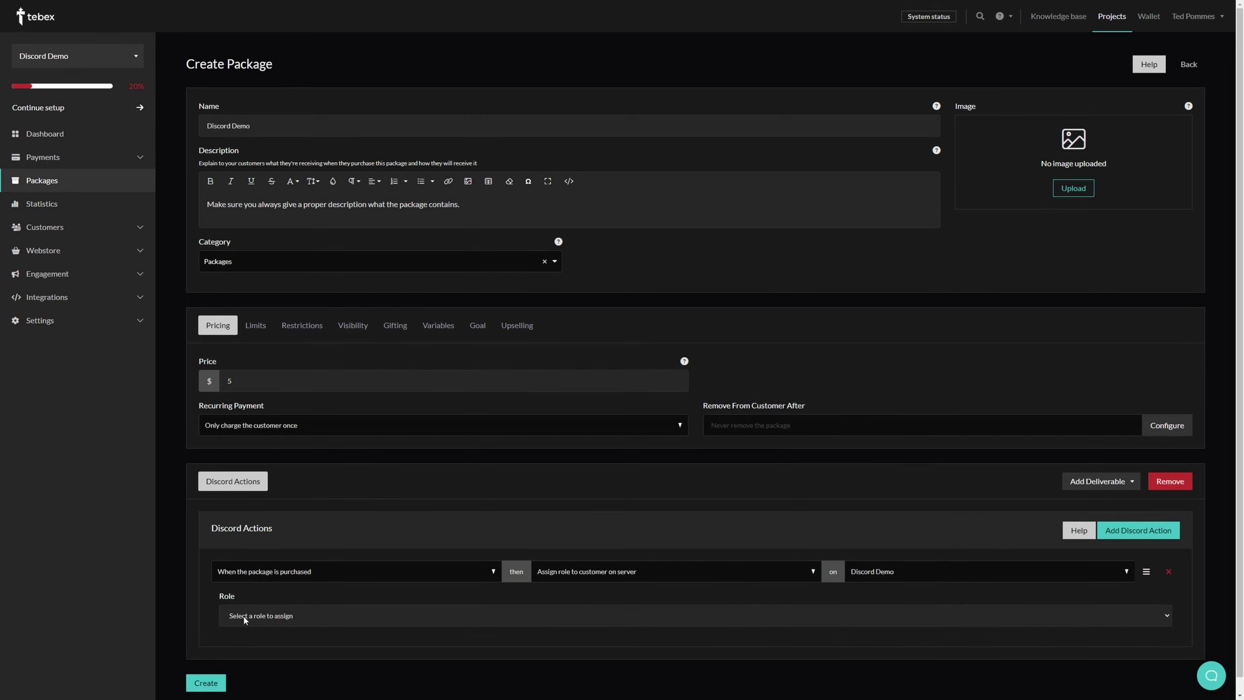
left_click(320, 617)
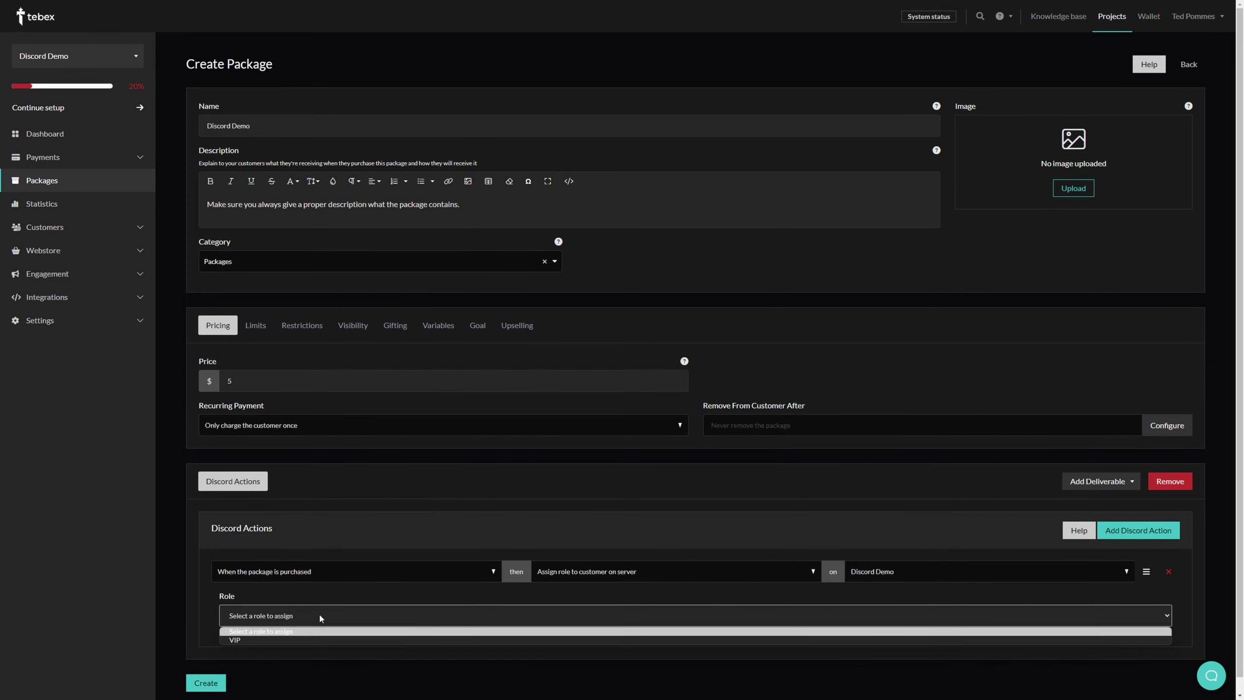
left_click(240, 642)
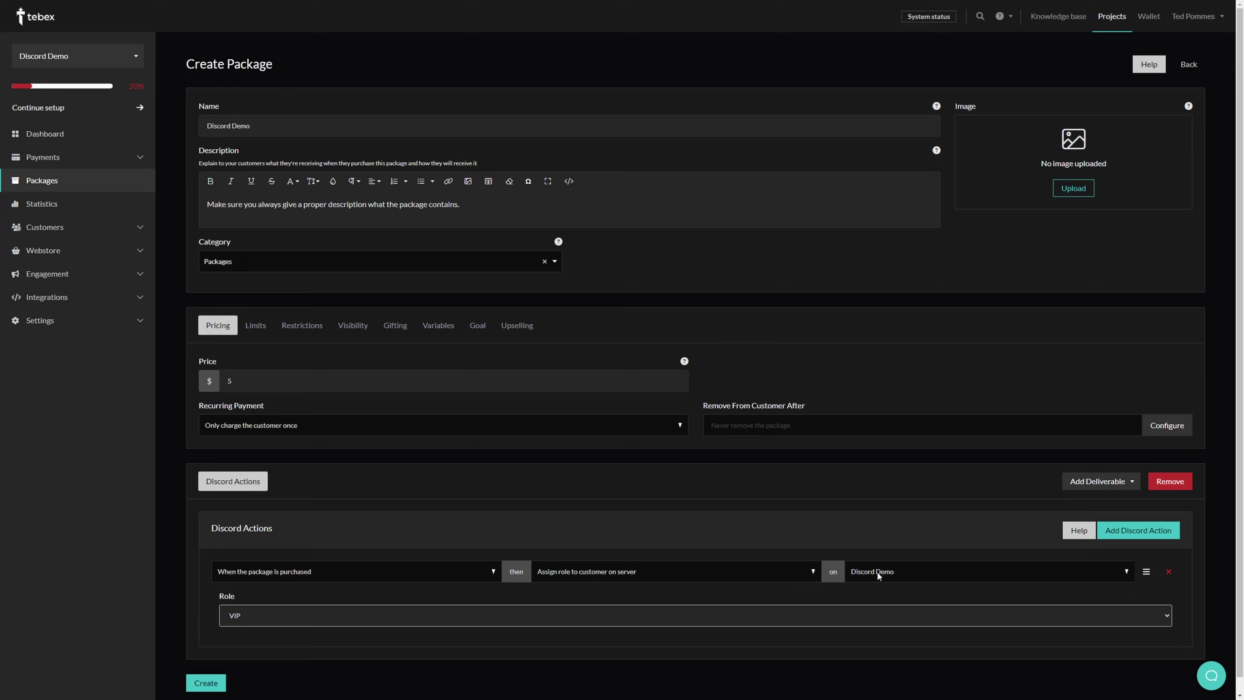
Step: Add a second Discord action generating a never-expiring, single-use invite link into the general channel
left_click(1133, 530)
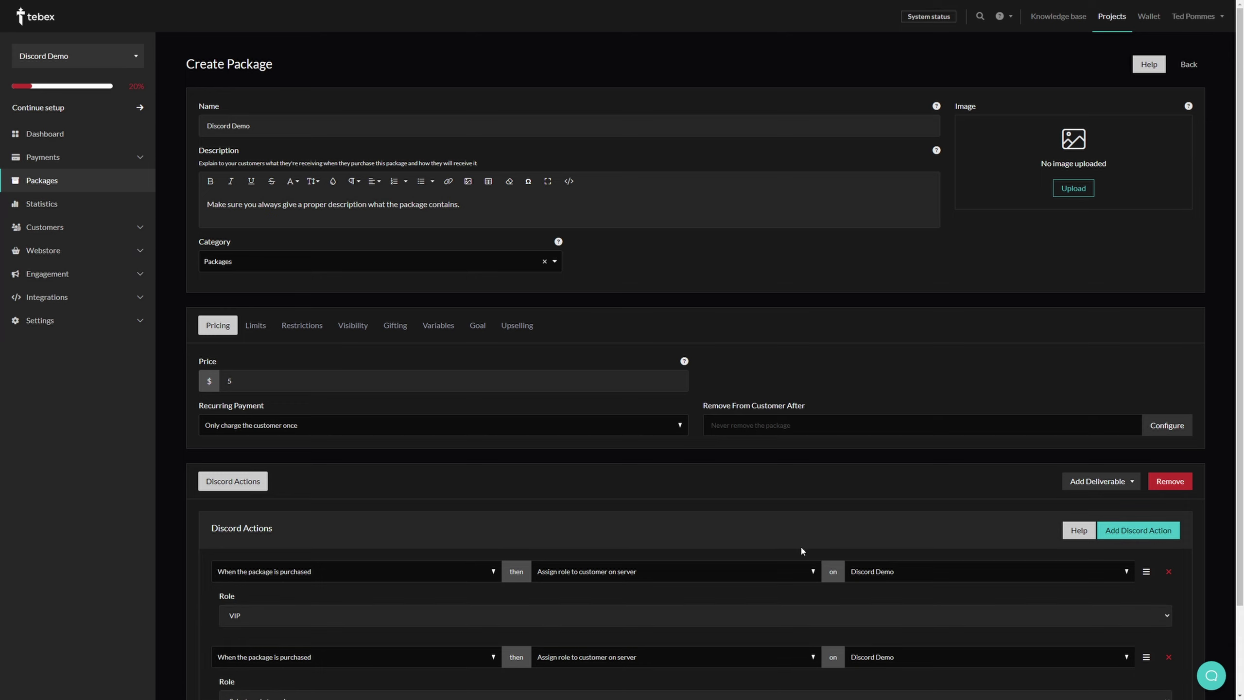
scroll(576, 500, "down", 2)
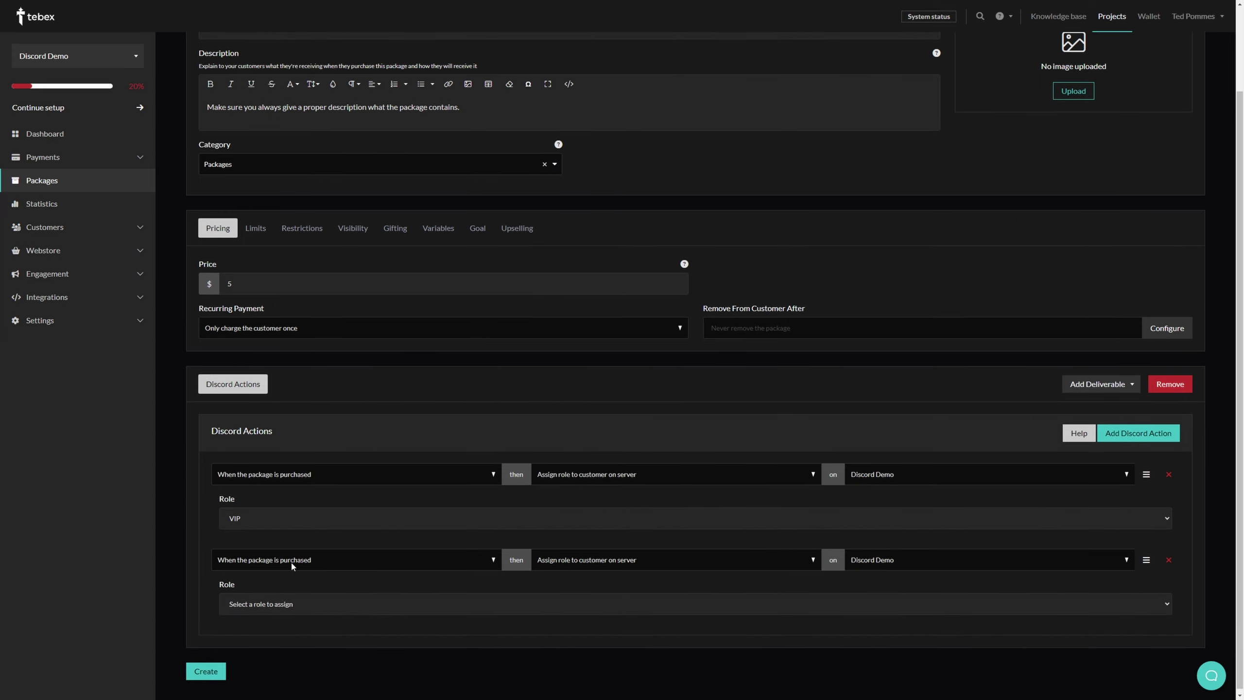
left_click(646, 561)
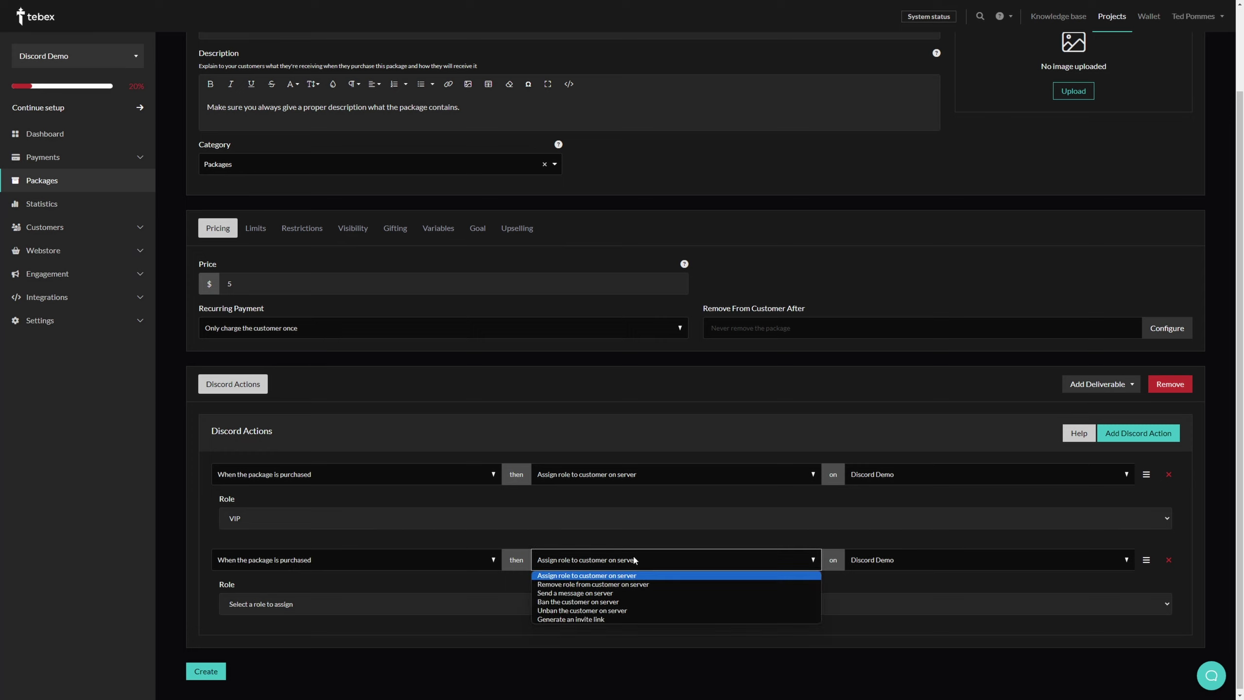
left_click(581, 619)
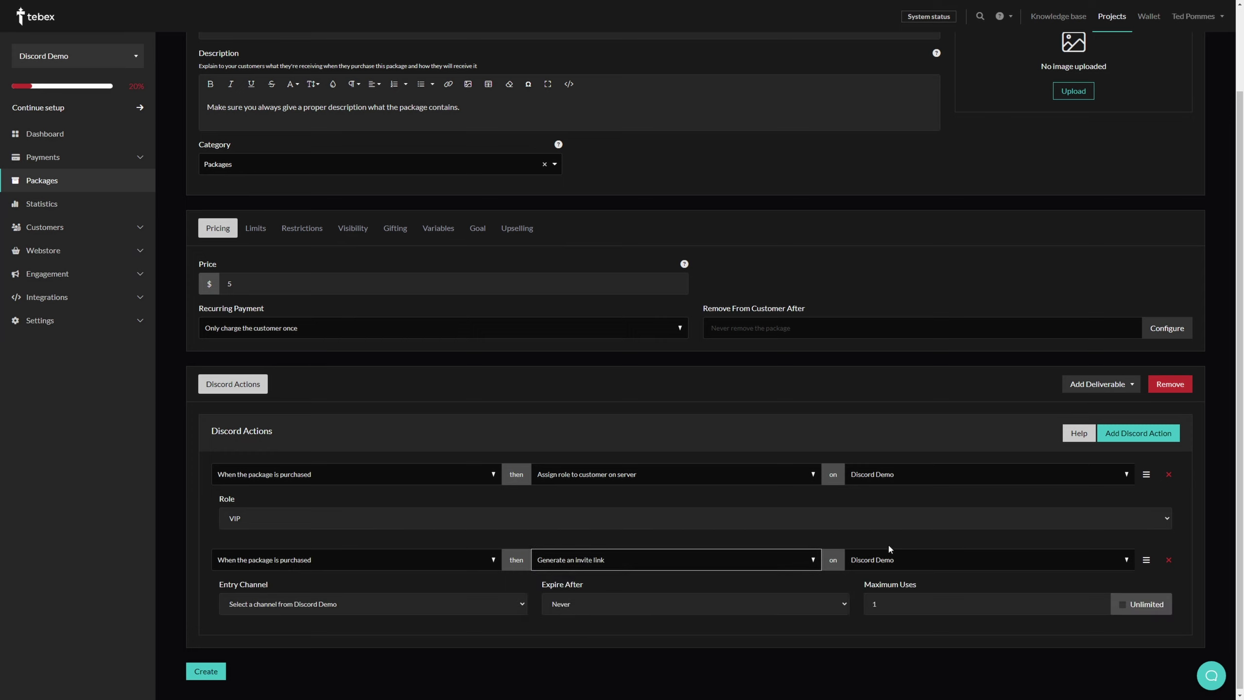
left_click(353, 604)
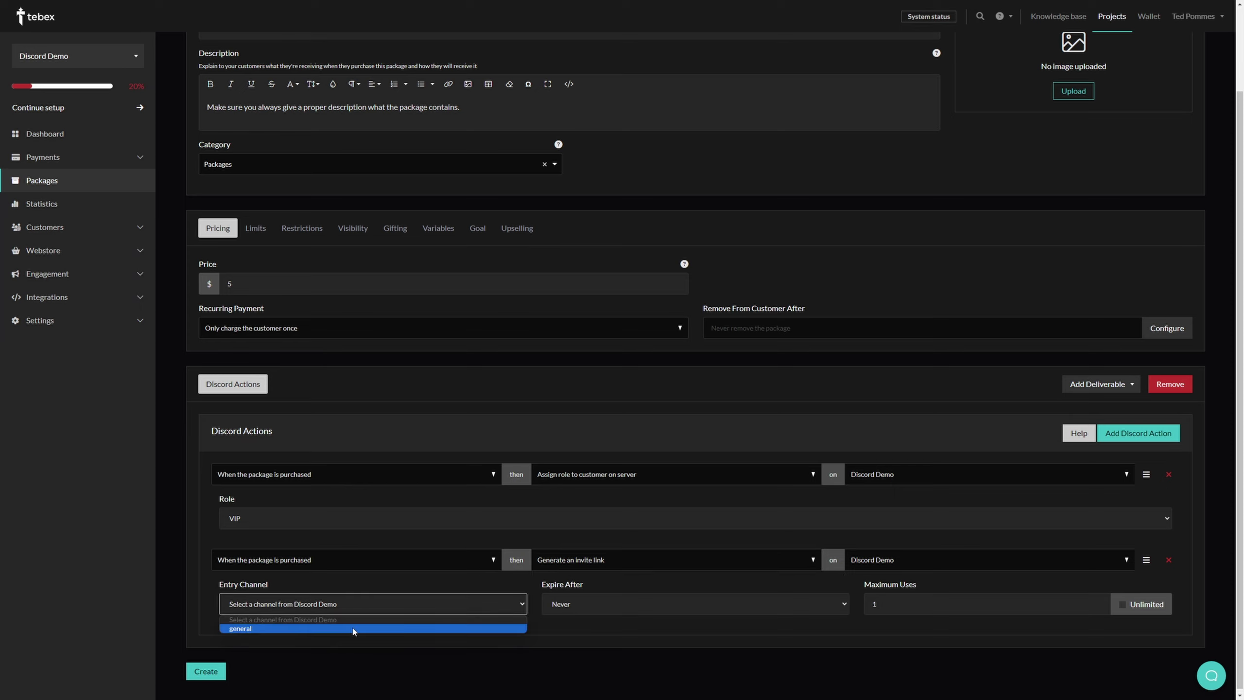
left_click(255, 629)
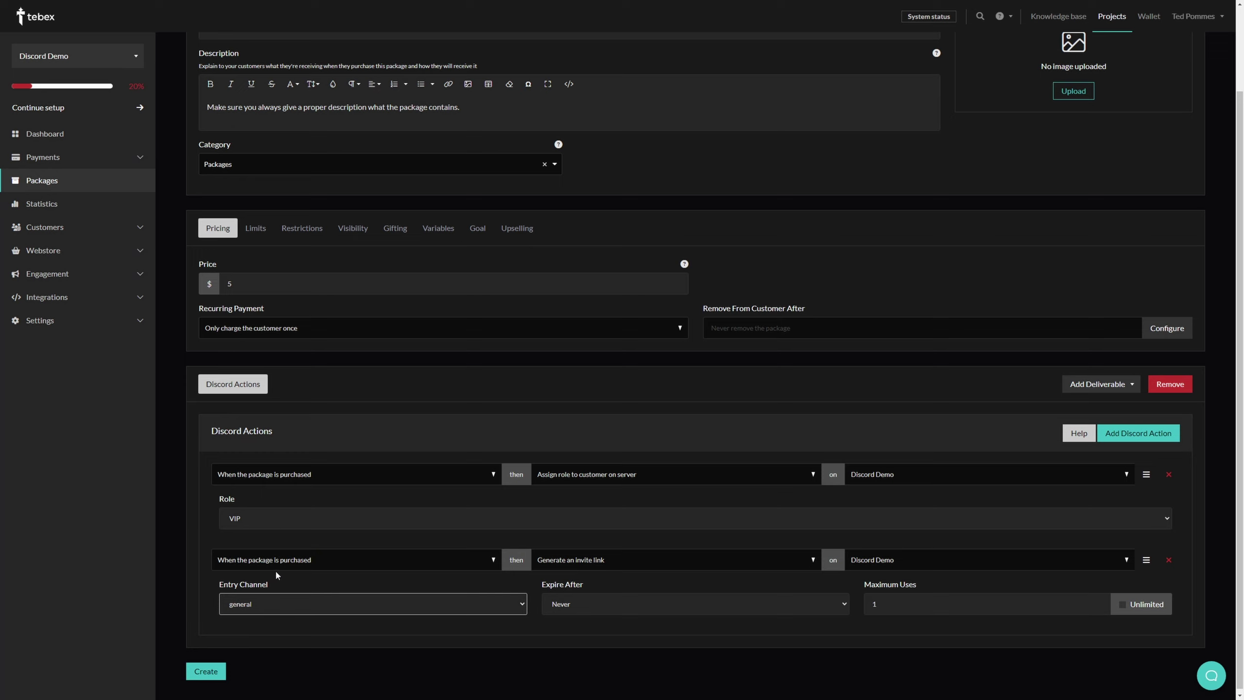
left_click(601, 474)
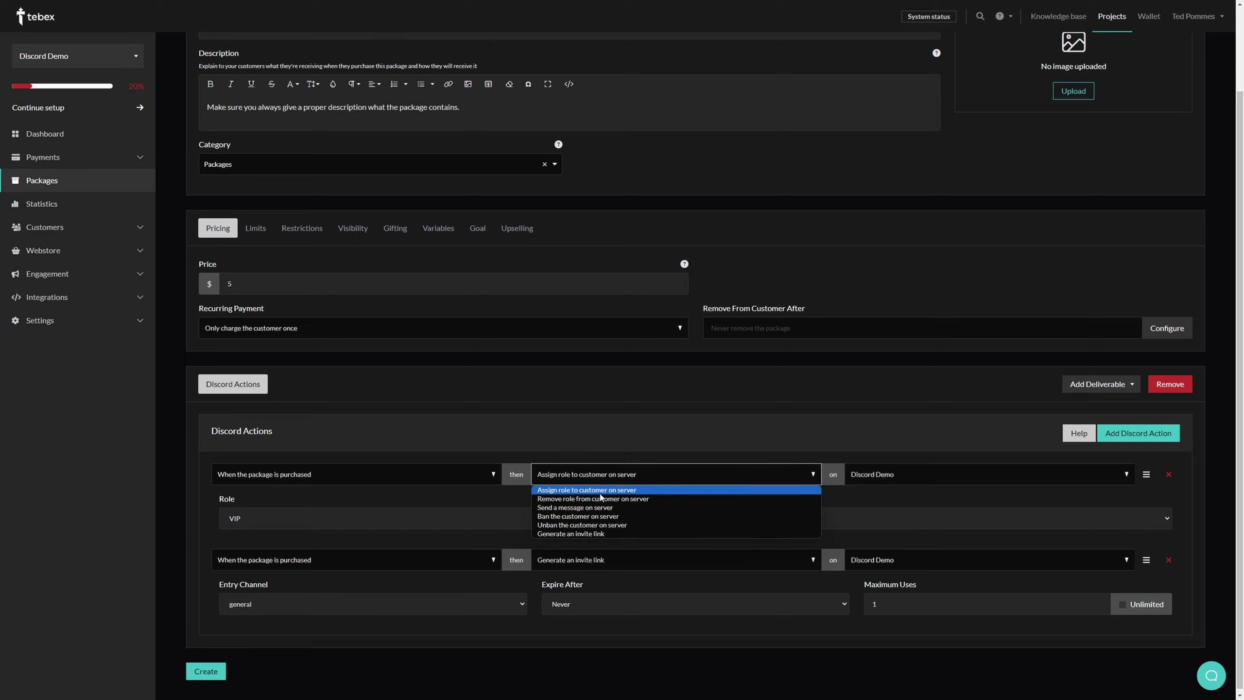
left_click(573, 426)
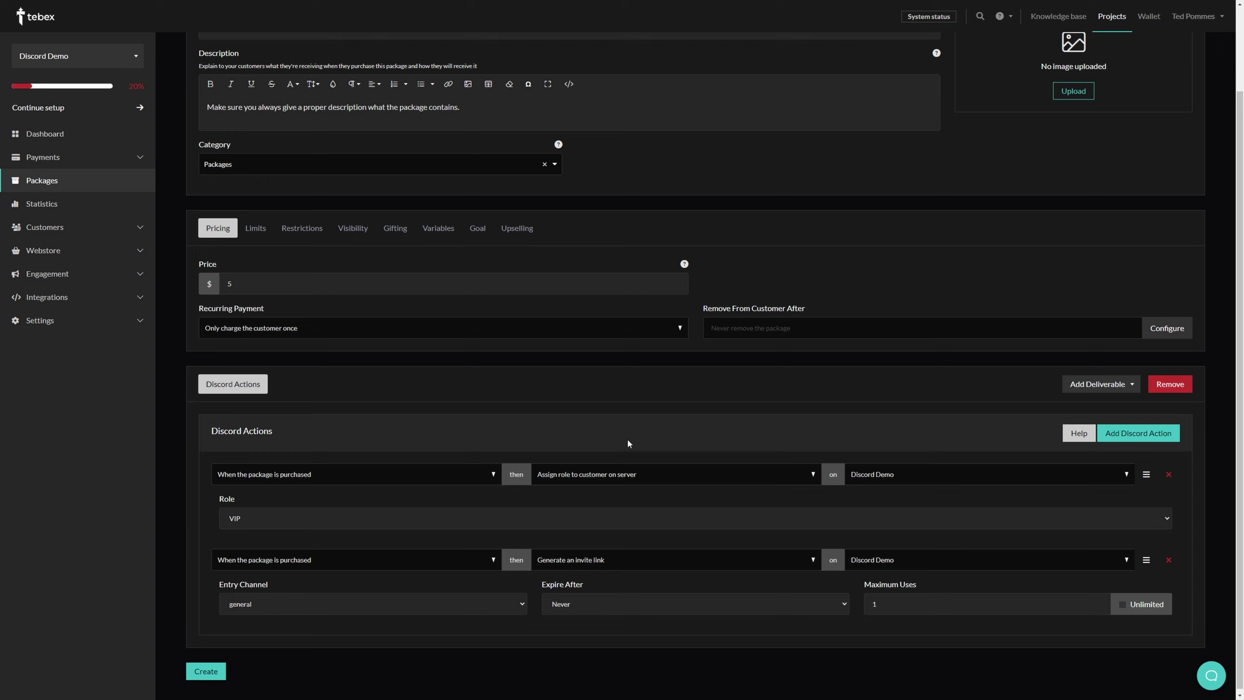
Step: Move the invite-link action above the VIP role action and add a third 'Send a message on server' action
left_click_drag(1146, 560, 1155, 470)
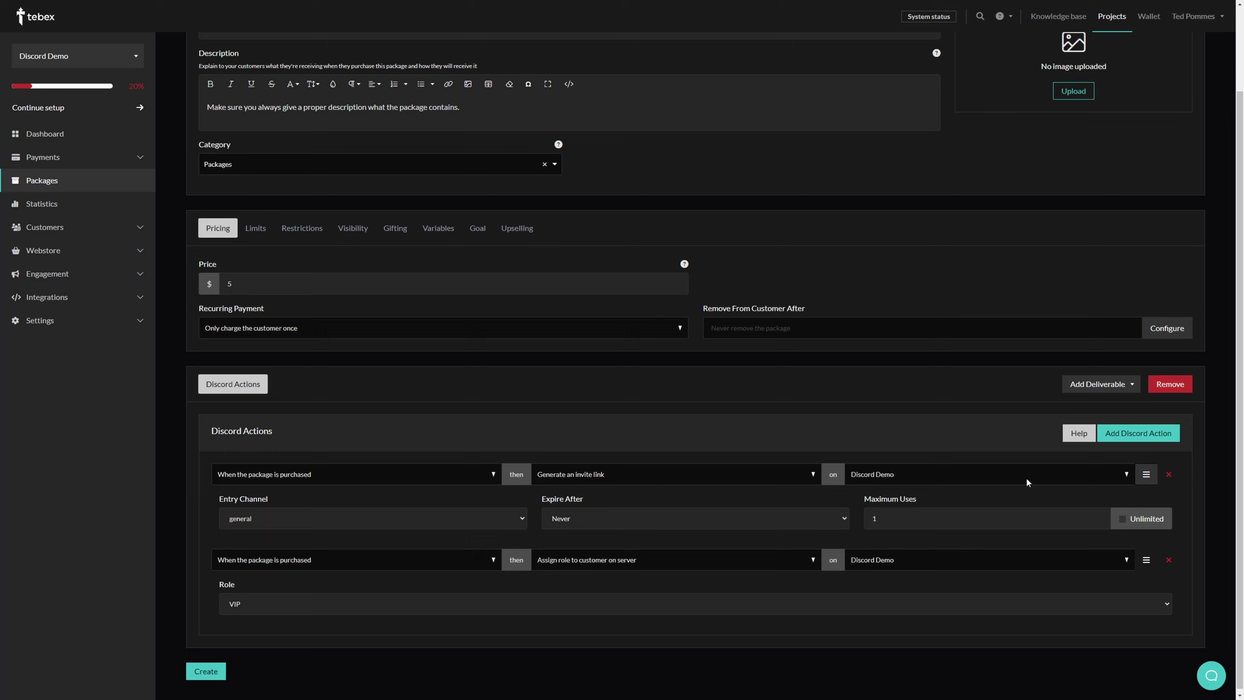
left_click(1121, 440)
left_click(638, 643)
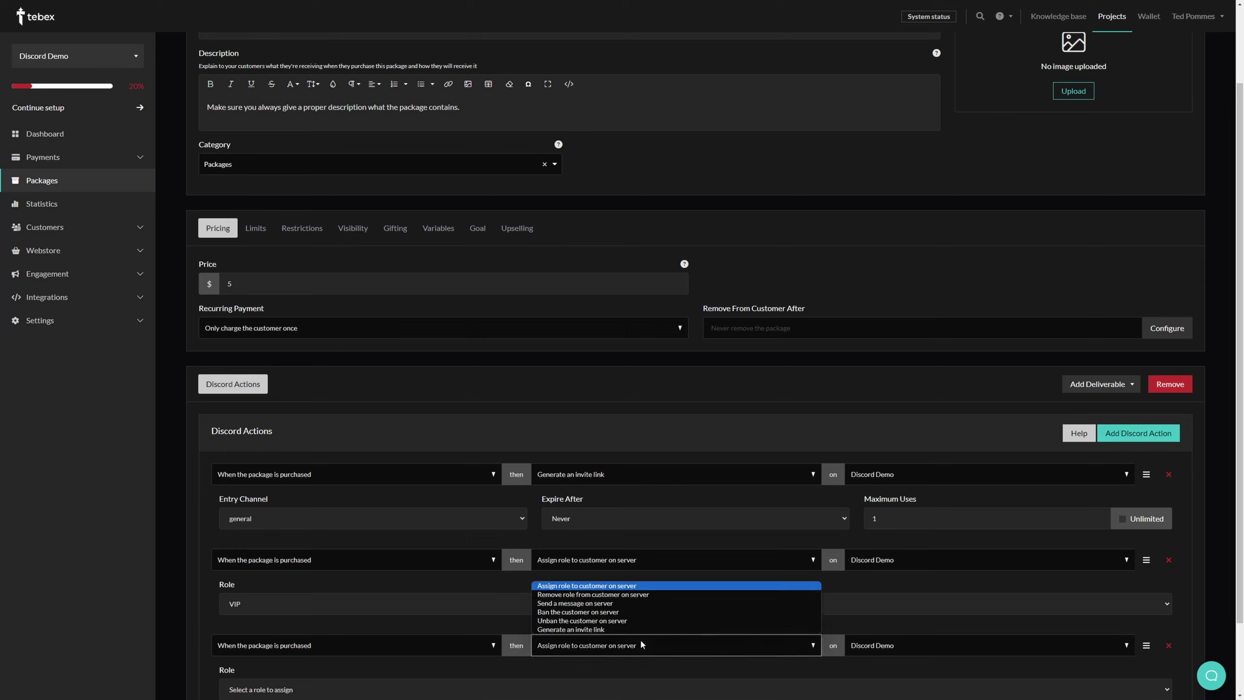
left_click(559, 604)
Step: Set the third action's channel to general and bring up the Discord Actions help docs
scroll(593, 596, "down", 2)
left_click(264, 602)
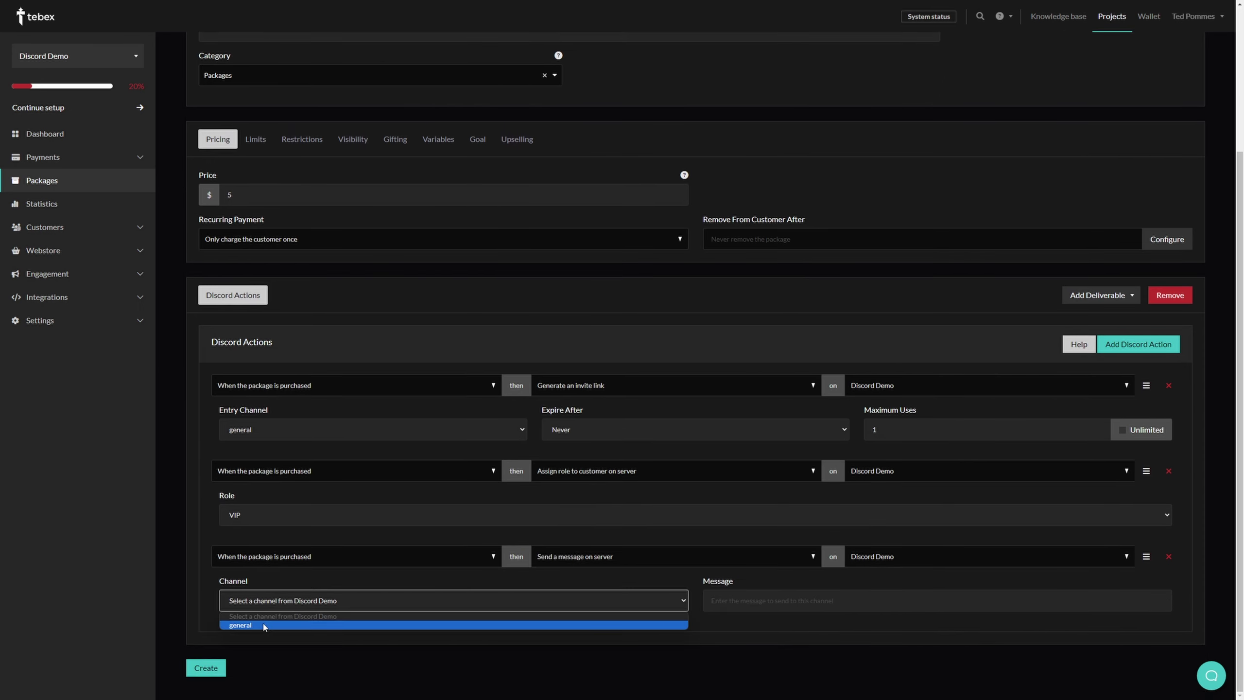
left_click(264, 626)
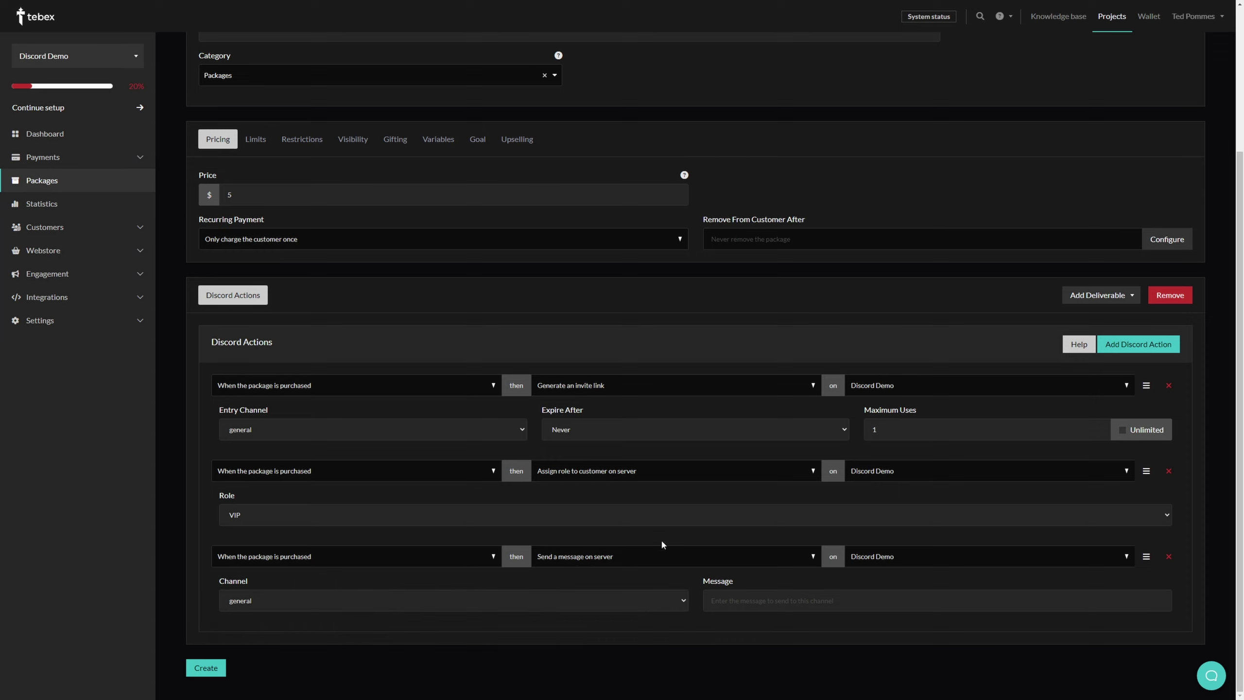
left_click(1079, 344)
Step: Check the docs for how to ping the customer and what the discordTag variable does
scroll(781, 562, "down", 5)
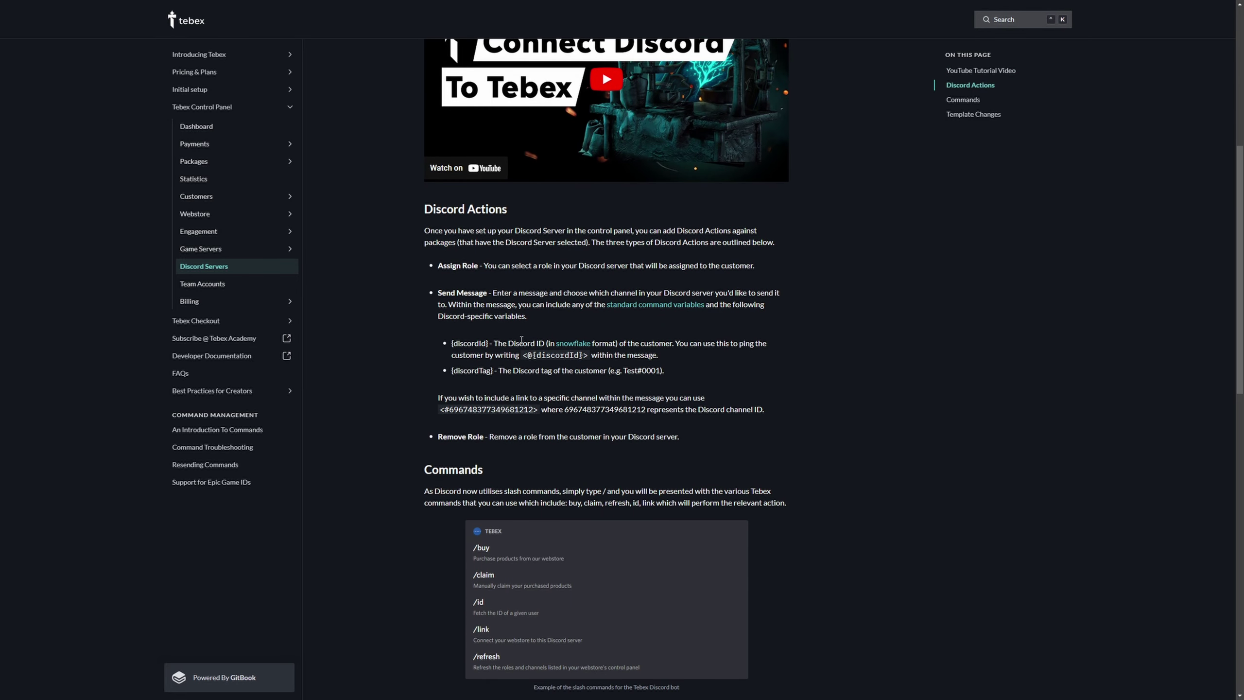
left_click_drag(731, 343, 775, 362)
left_click_drag(454, 372, 594, 372)
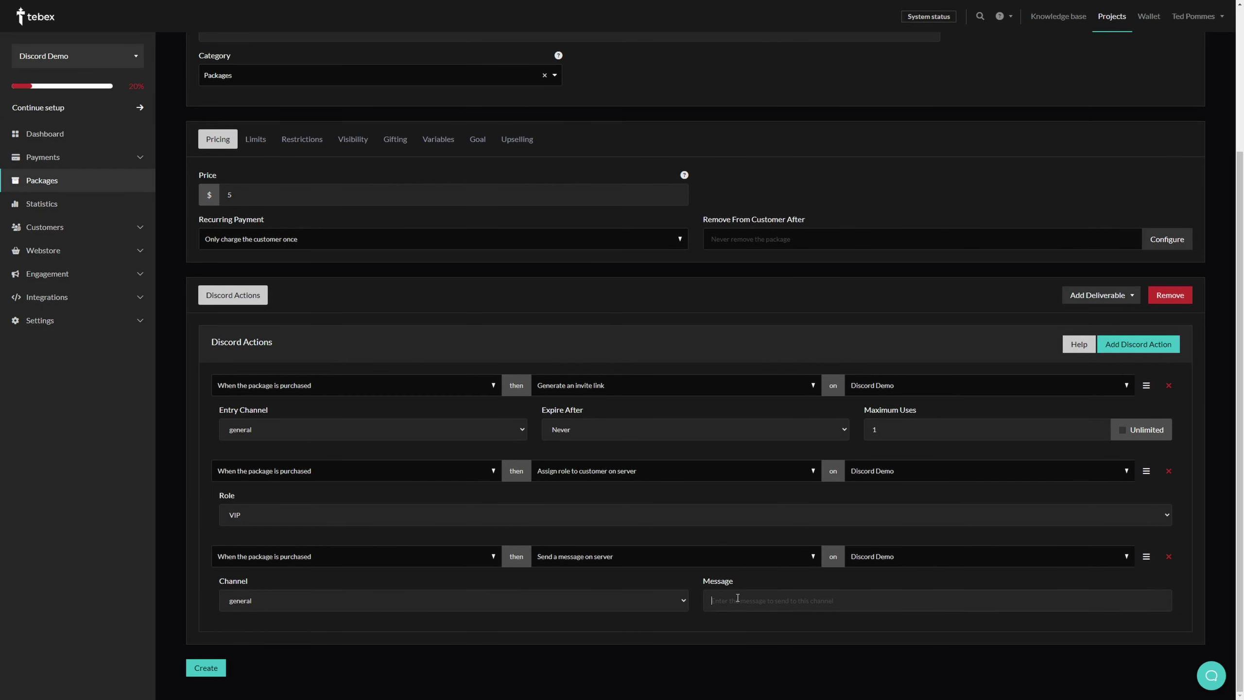
Step: Paste the buyer-mentioning welcome message and create the $5.00 Discord Demo package
left_click(740, 598)
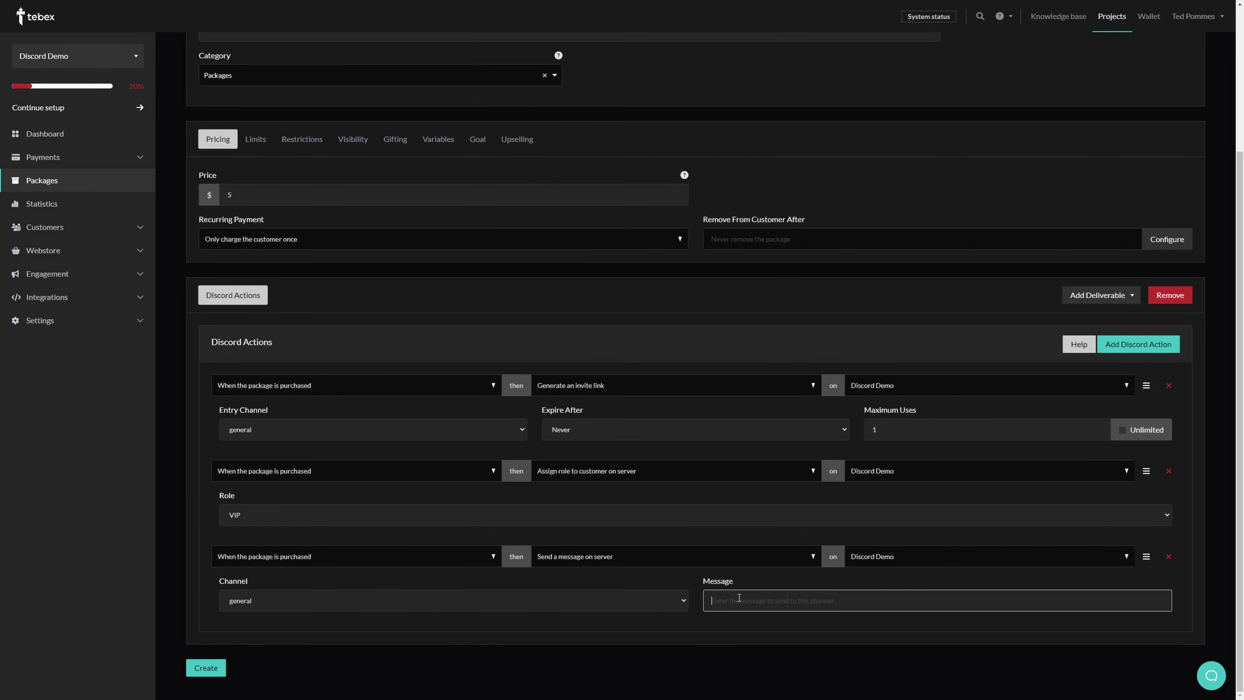
type("Say hello to <@{discordId}>! Welcome to the community.")
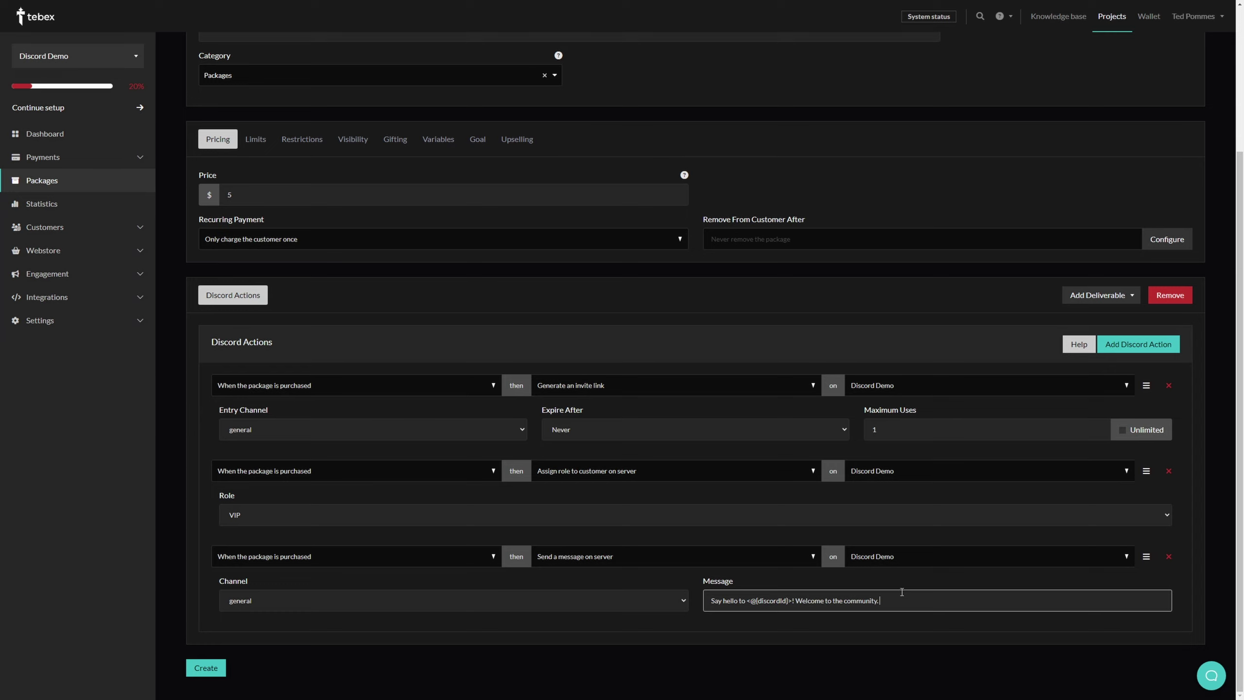
left_click(206, 669)
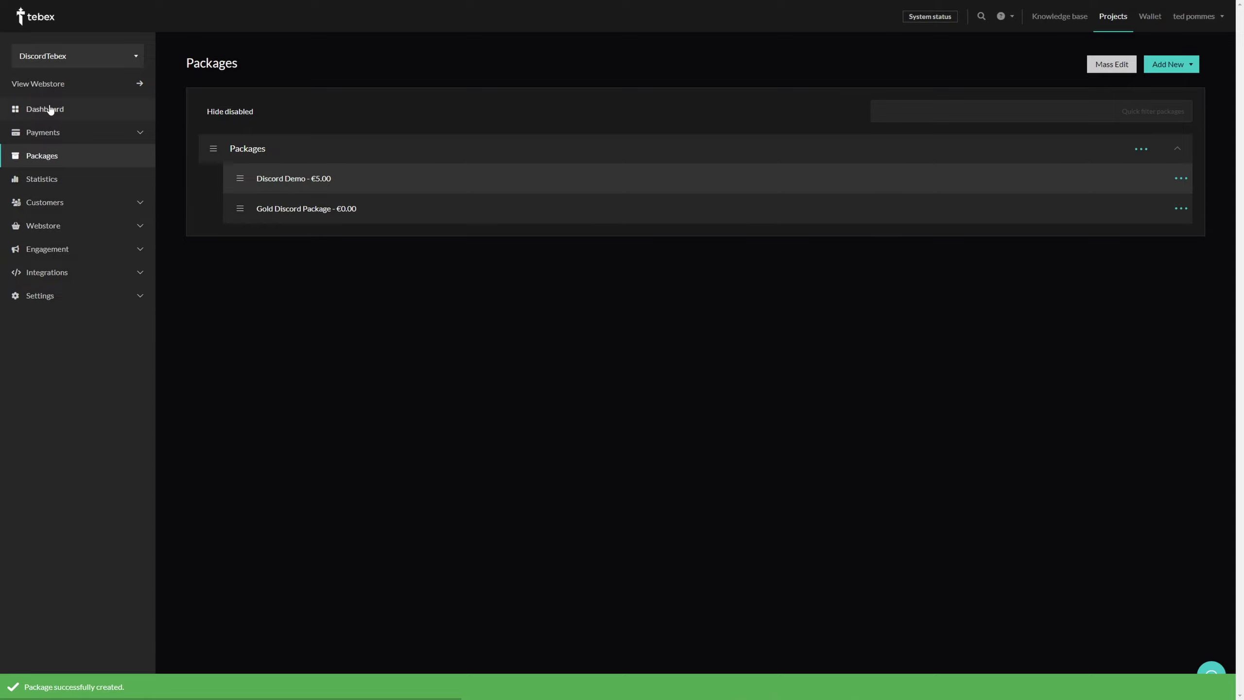
Step: Add Discord Demo to the basket on the live webstore and log in with Discord
left_click(51, 110)
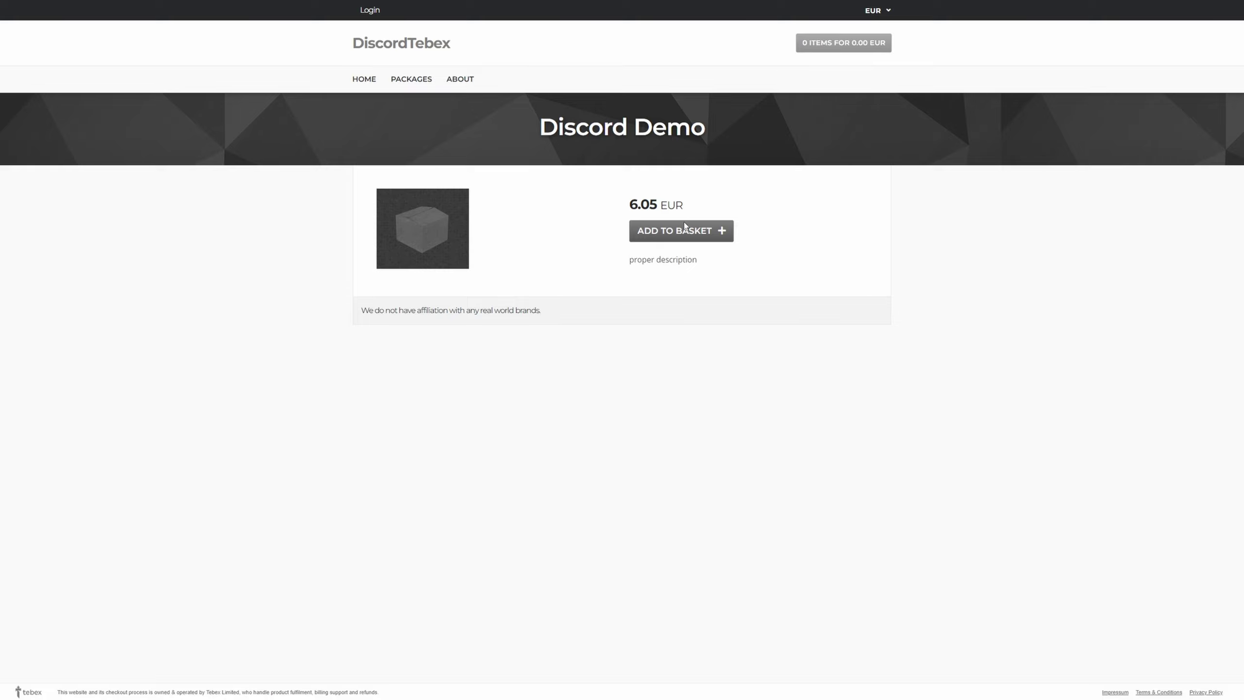
left_click(684, 227)
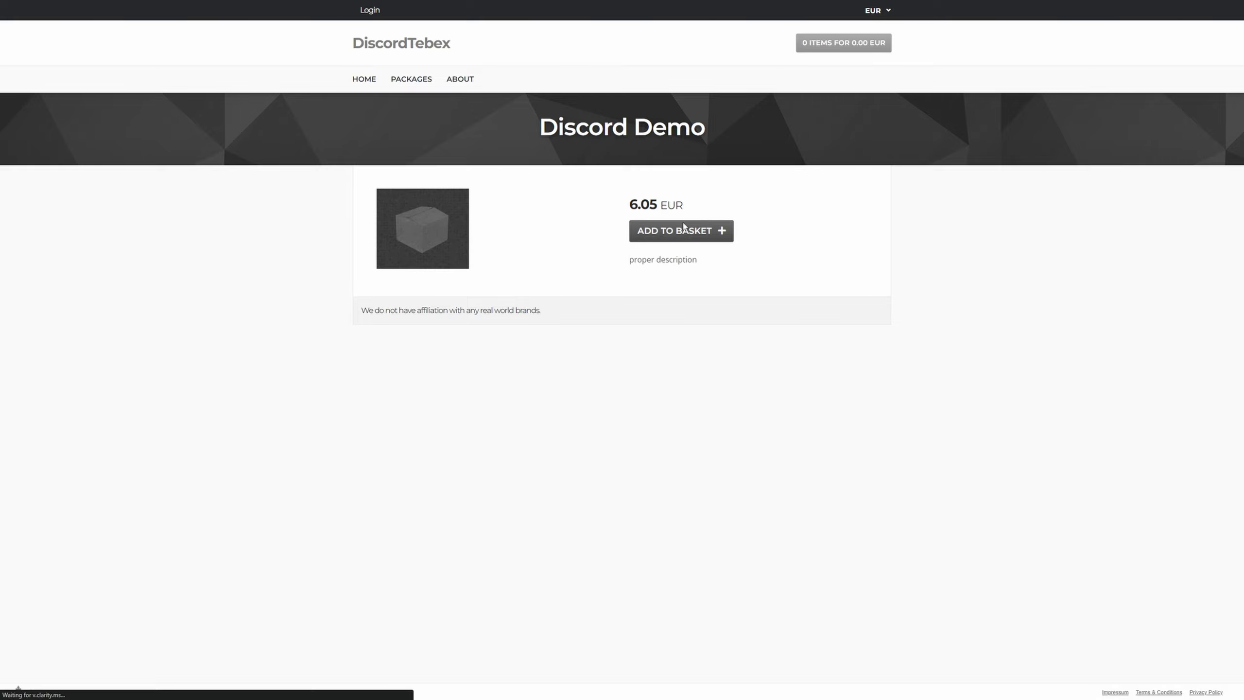
left_click(439, 243)
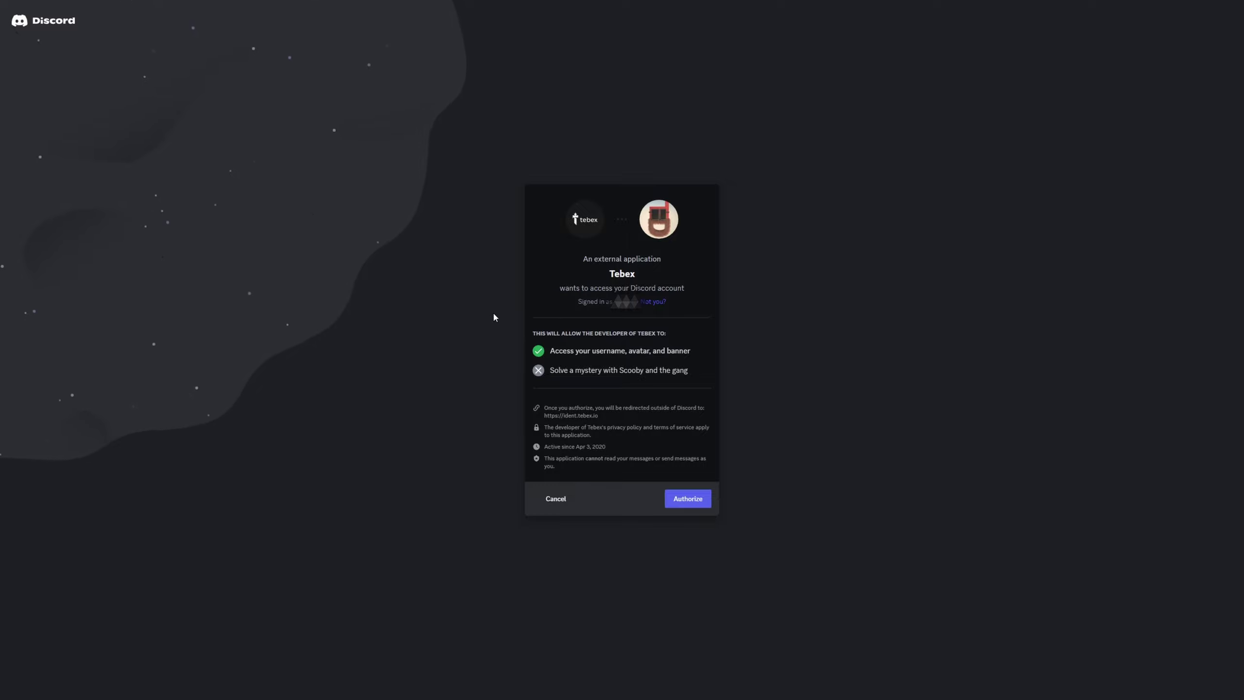
left_click(689, 500)
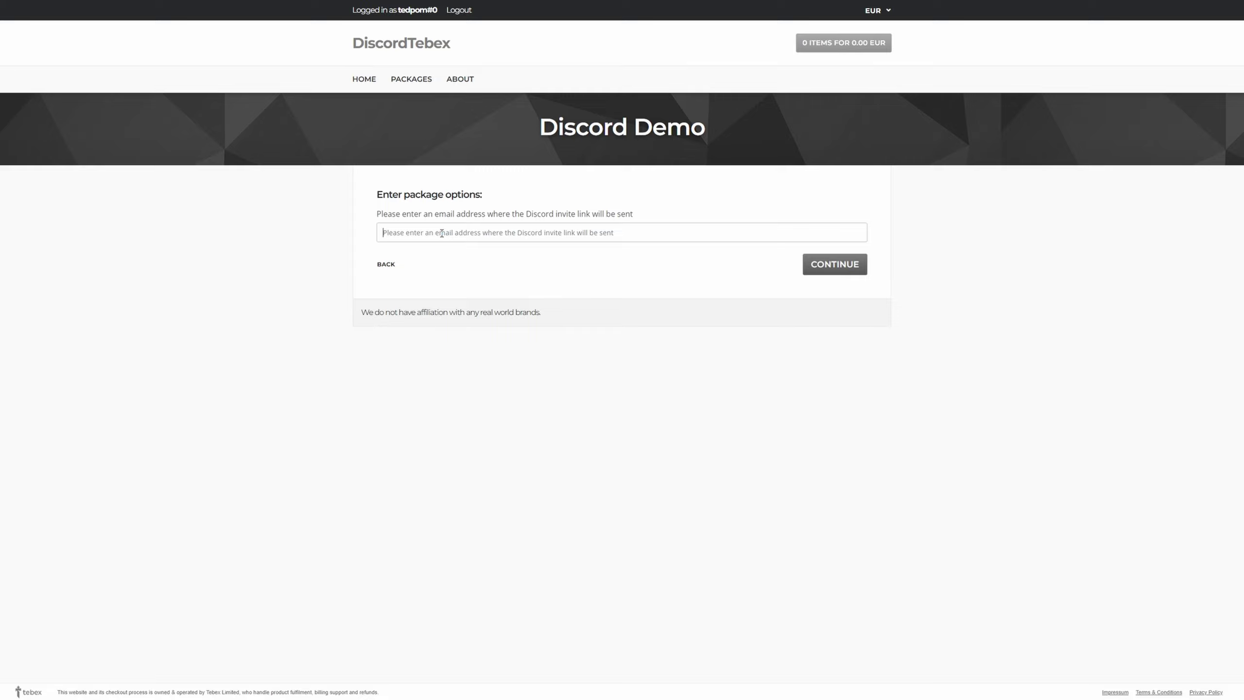
Step: Enter the buyer's e-mail, check out, and complete the €6.05 test payment
key("ctrl+v")
left_click(823, 270)
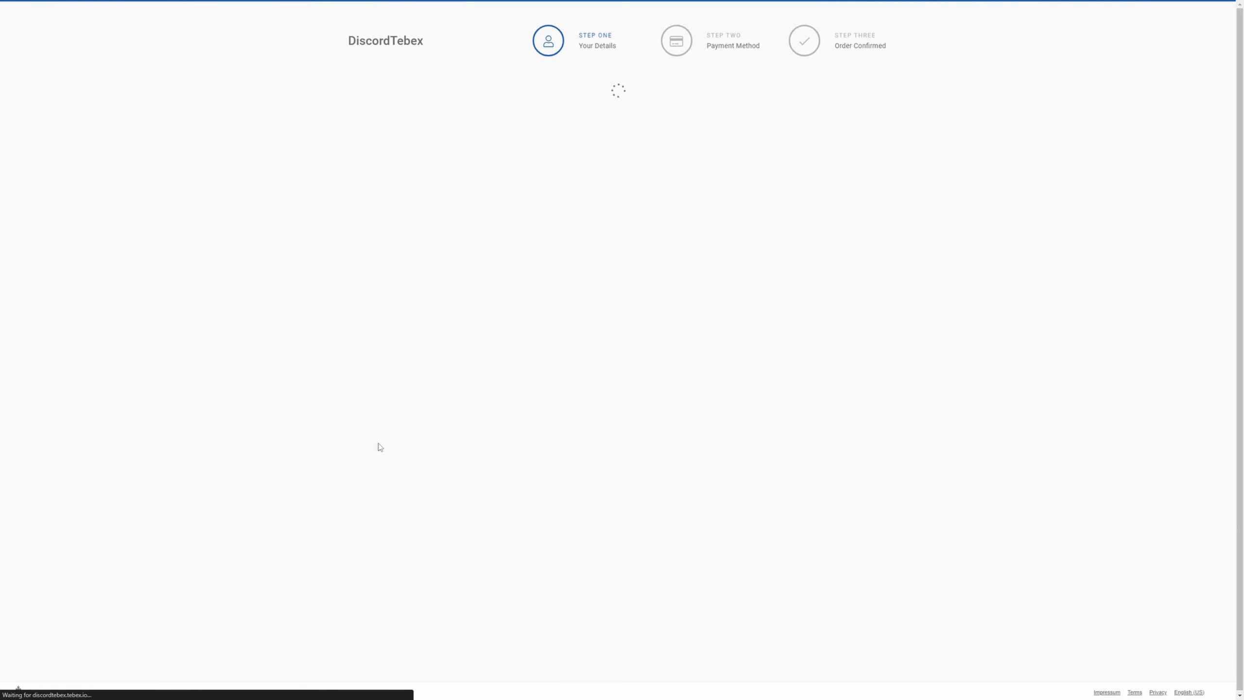
left_click(571, 422)
left_click(566, 275)
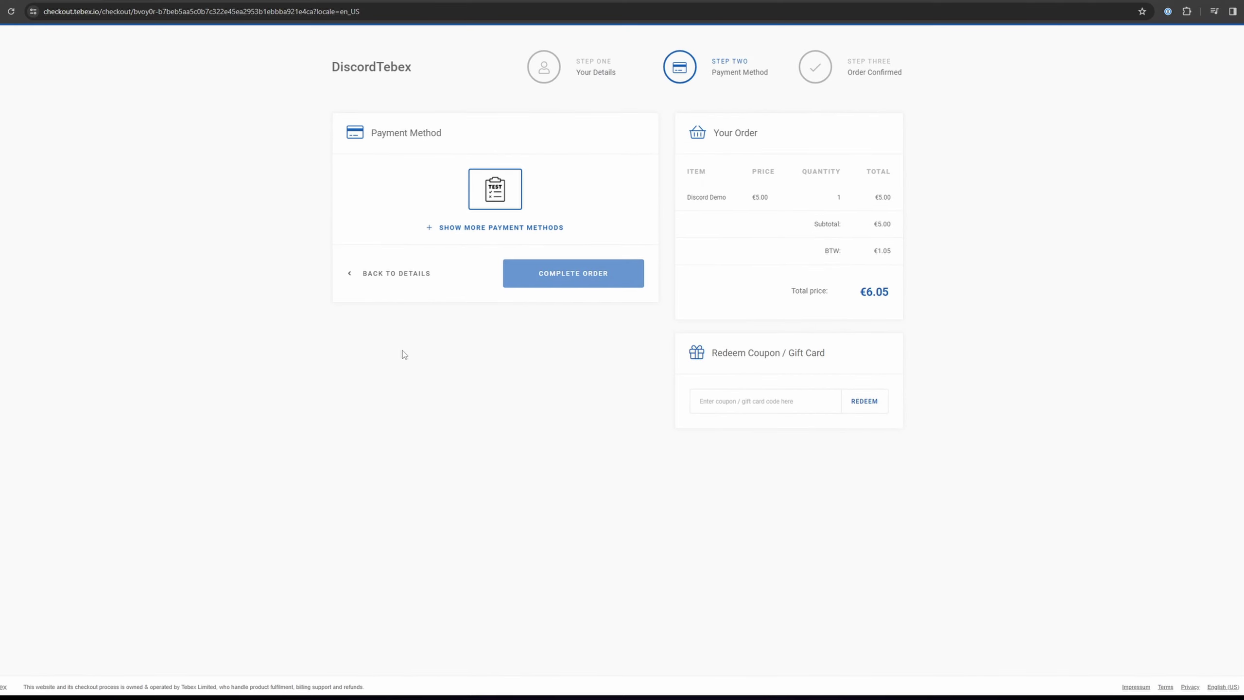
left_click(551, 304)
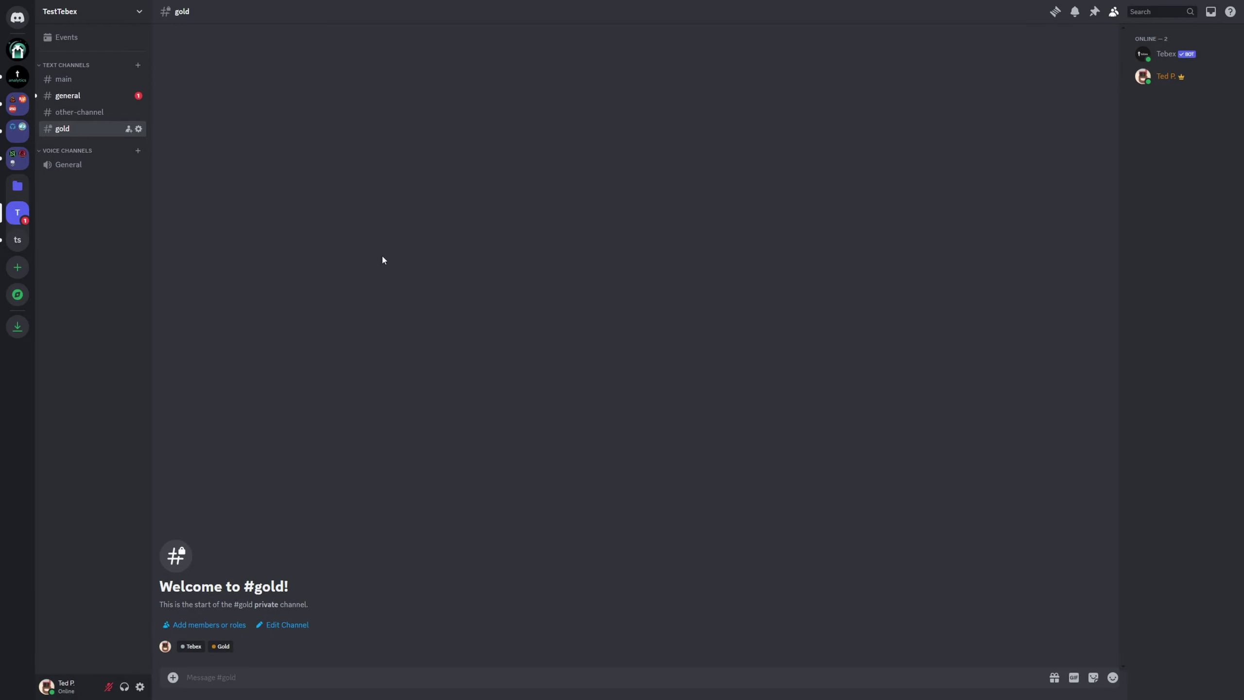
Step: Switch to Discord's #general channel to see the Tebex bot's welcome message
left_click(73, 98)
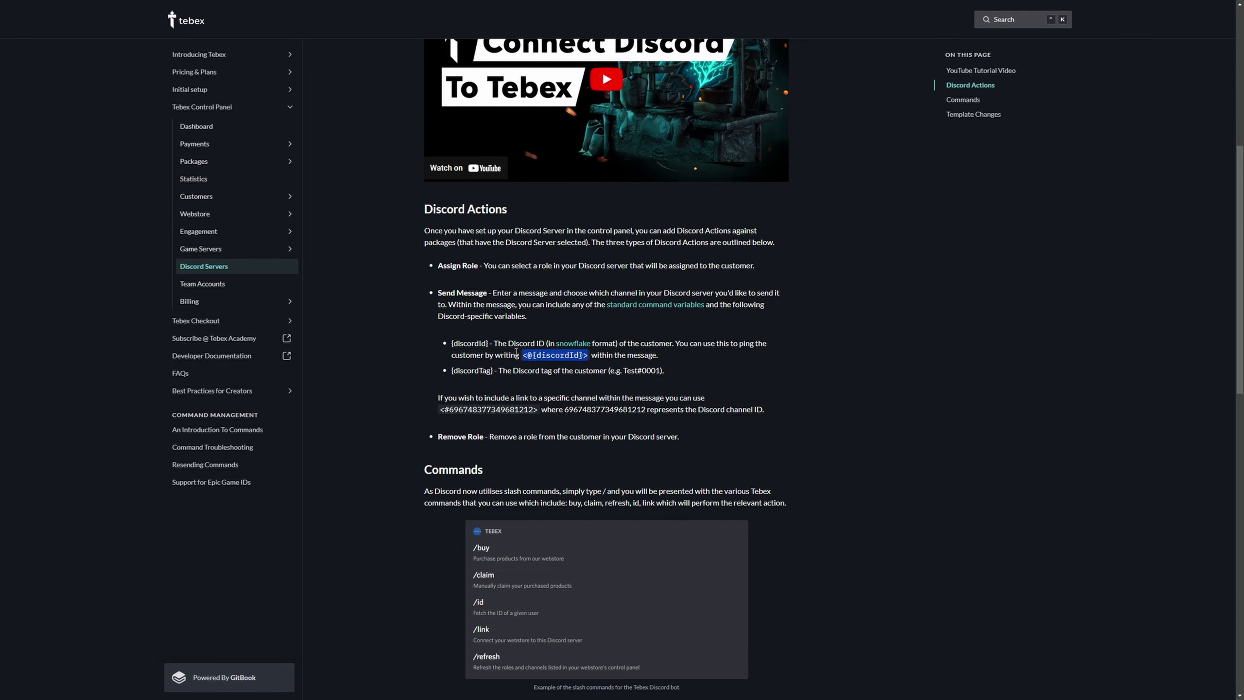
scroll(726, 385, "down", 6)
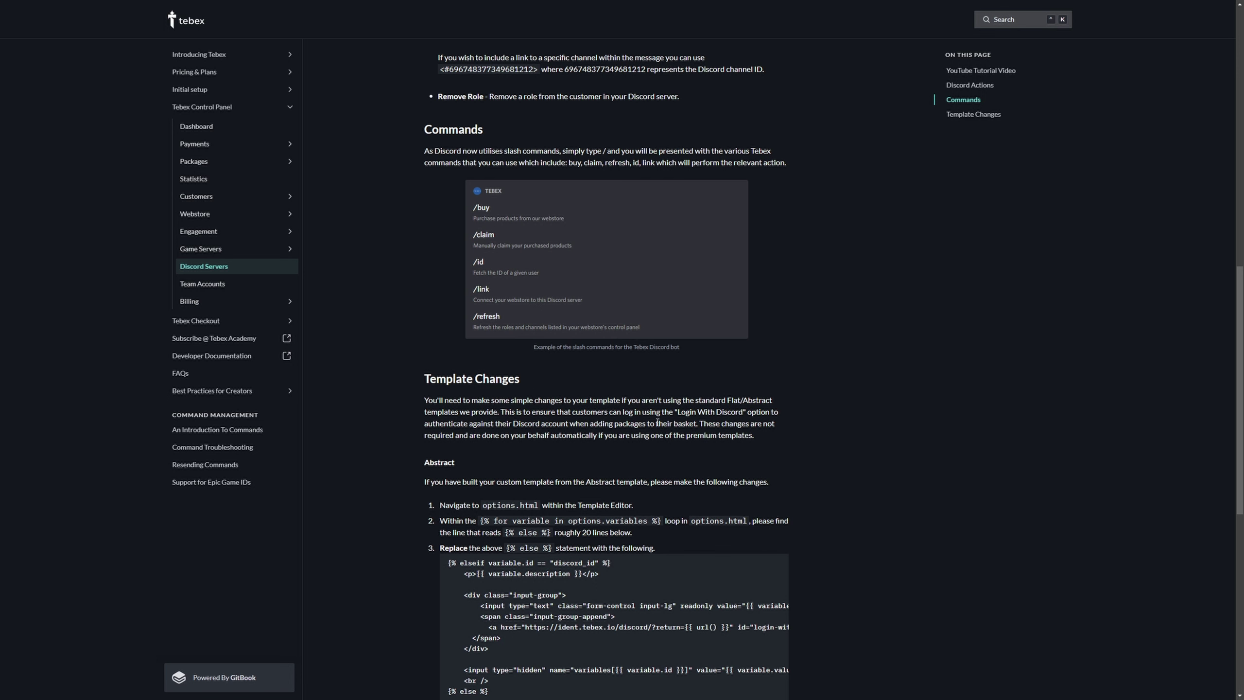
scroll(890, 484, "down", 4)
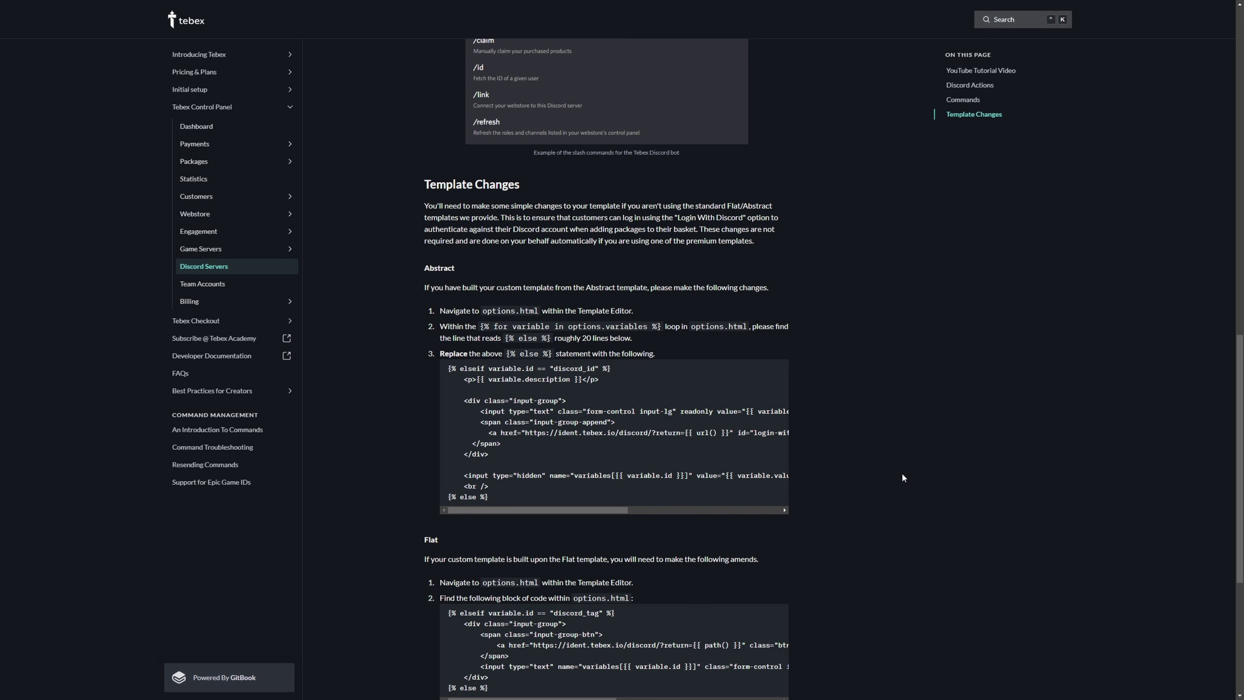
scroll(882, 480, "up", 20)
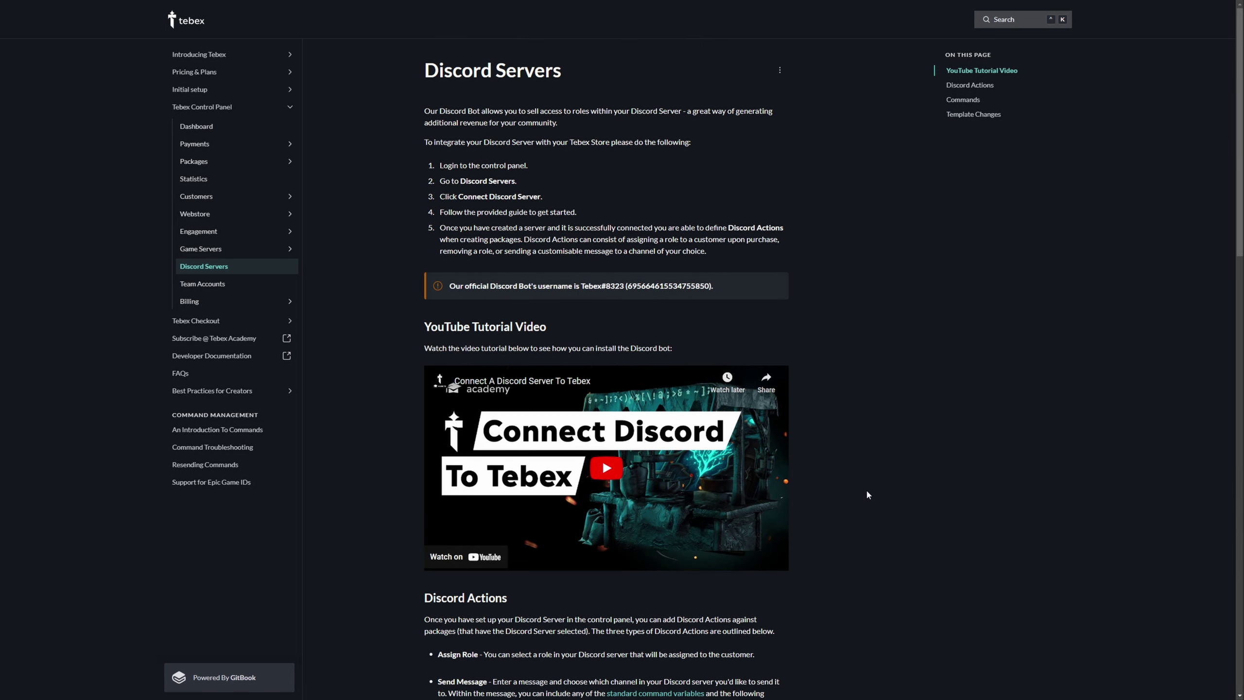